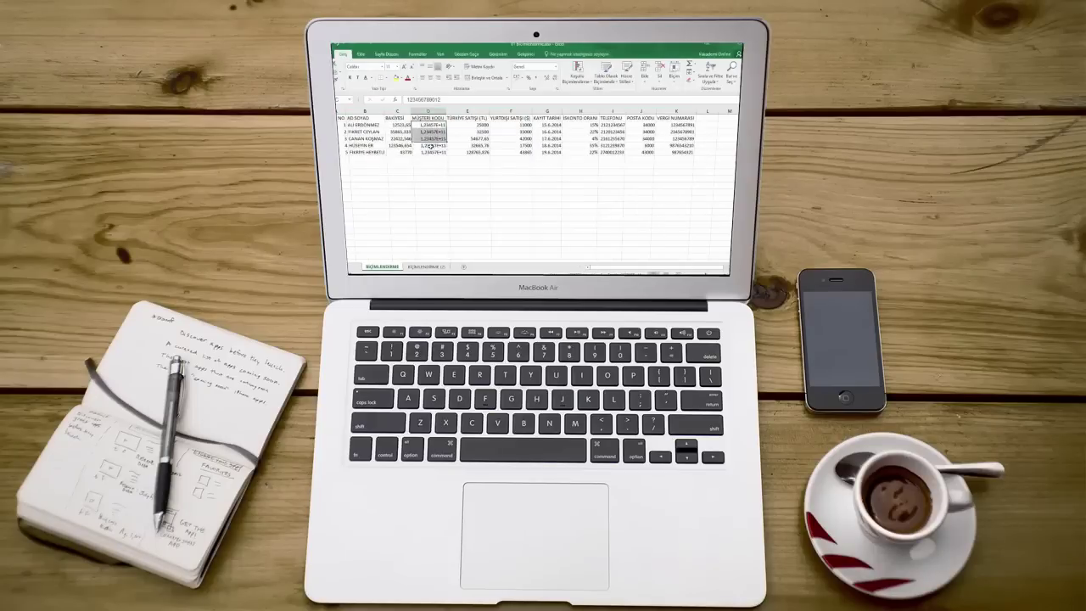
Apply the Sayı format, then give the TELEFONU cells I2:I6 the Özel phone number format
{"action": "left_click", "coordinate": [556, 66]}
{"action": "left_click", "coordinate": [552, 83]}
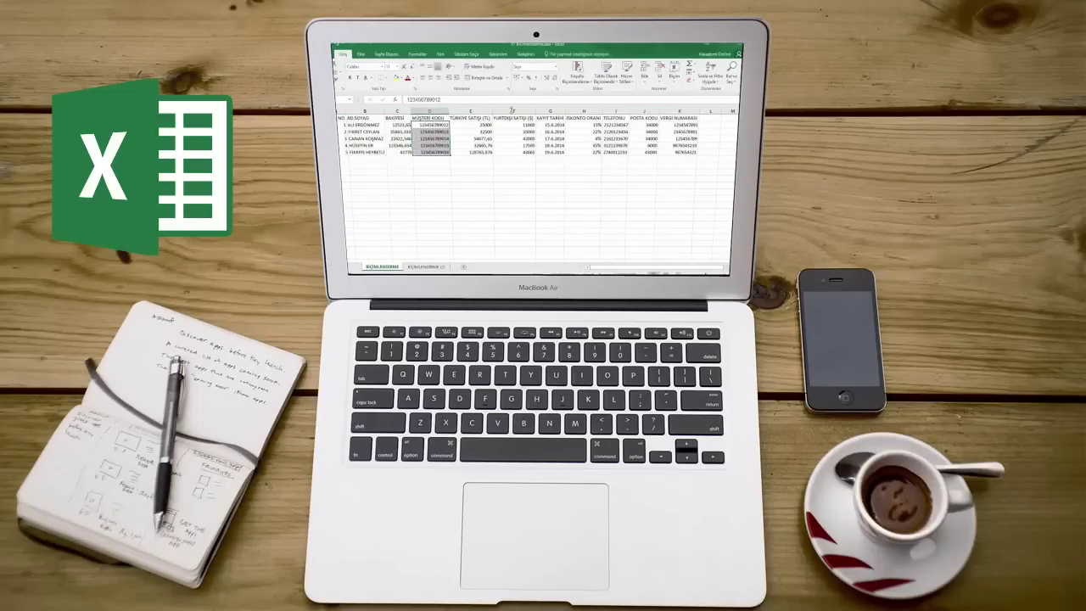
{"action": "left_click_drag", "start_coordinate": [609, 125], "coordinate": [609, 153]}
{"action": "right_click", "coordinate": [615, 139]}
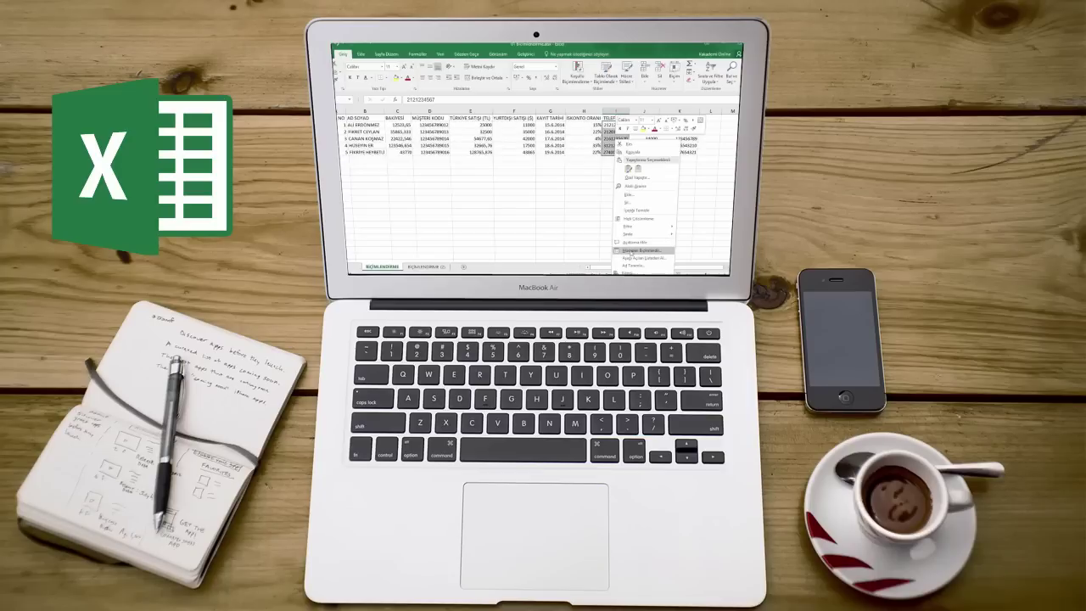
{"action": "left_click", "coordinate": [633, 252]}
{"action": "left_click", "coordinate": [577, 199]}
{"action": "left_click", "coordinate": [629, 180]}
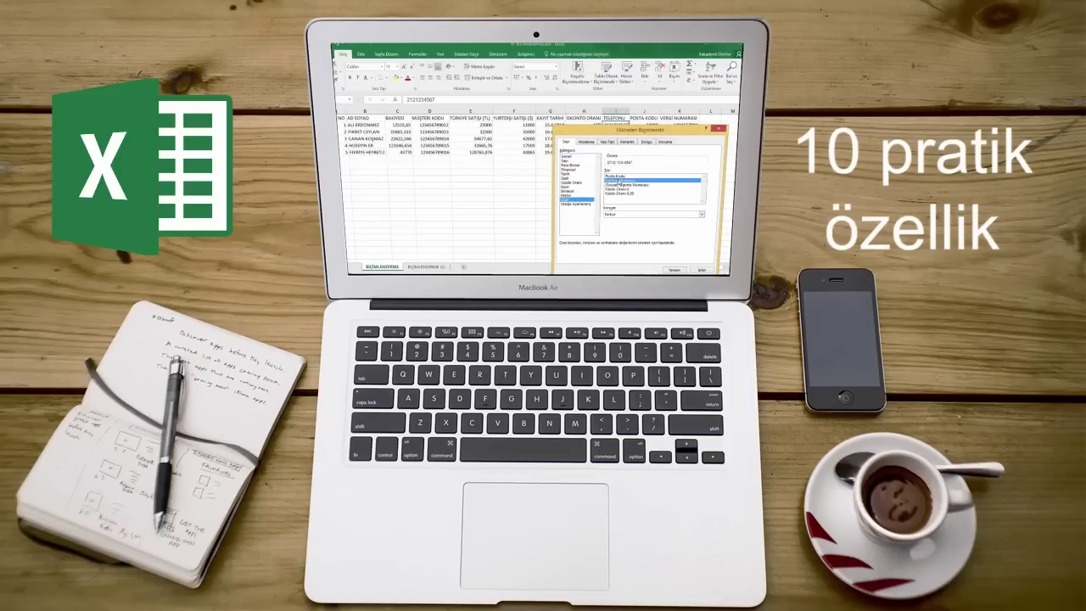
{"action": "key", "text": "Return"}
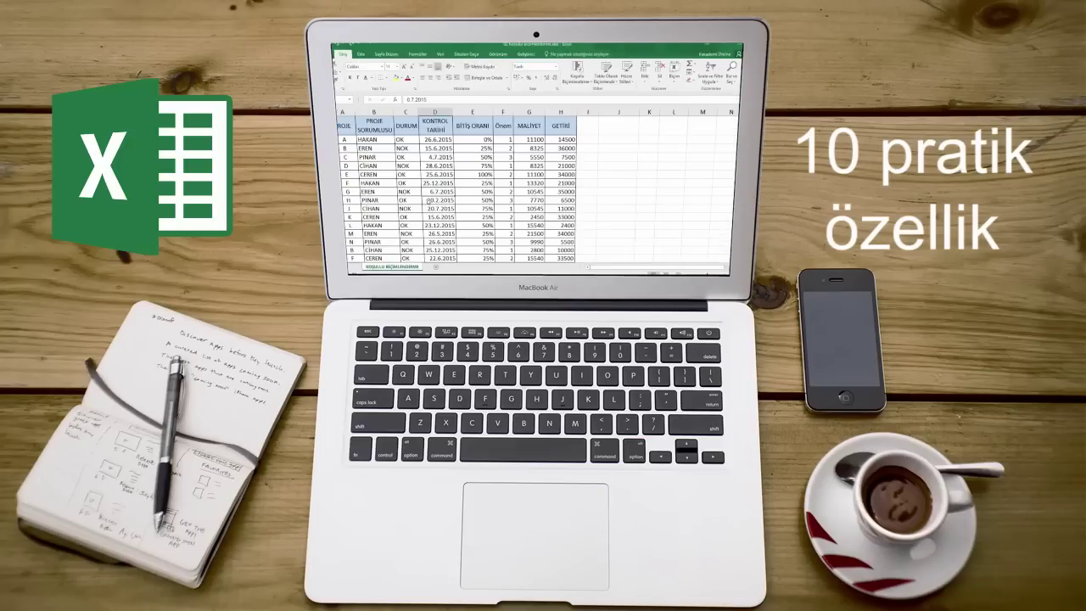
Highlight the KONTROL TARİHİ dates with an A Date Occurring conditional format
{"action": "left_click_drag", "start_coordinate": [435, 139], "coordinate": [435, 258]}
{"action": "left_click", "coordinate": [577, 75]}
{"action": "left_click", "coordinate": [666, 166]}
{"action": "left_click", "coordinate": [515, 176]}
{"action": "left_click", "coordinate": [496, 204]}
{"action": "left_click", "coordinate": [571, 189]}
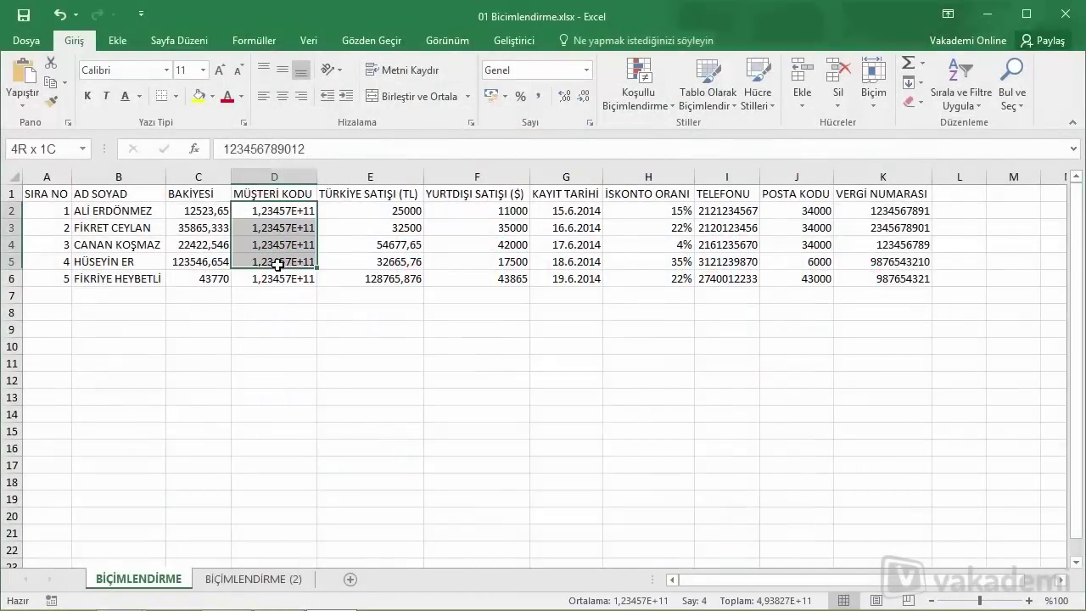
Format customer codes D2:D6 as Sayı with no decimal places
{"action": "left_click_drag", "start_coordinate": [269, 213], "coordinate": [275, 279]}
{"action": "left_click", "coordinate": [585, 73]}
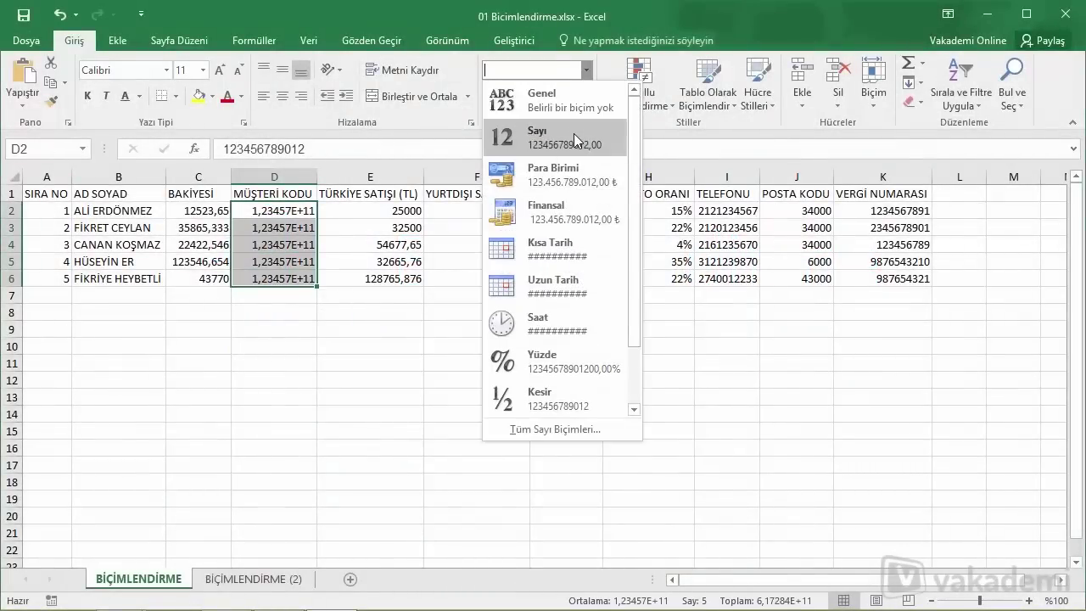
{"action": "left_click", "coordinate": [573, 137]}
{"action": "left_click", "coordinate": [583, 96]}
{"action": "left_click", "coordinate": [583, 95]}
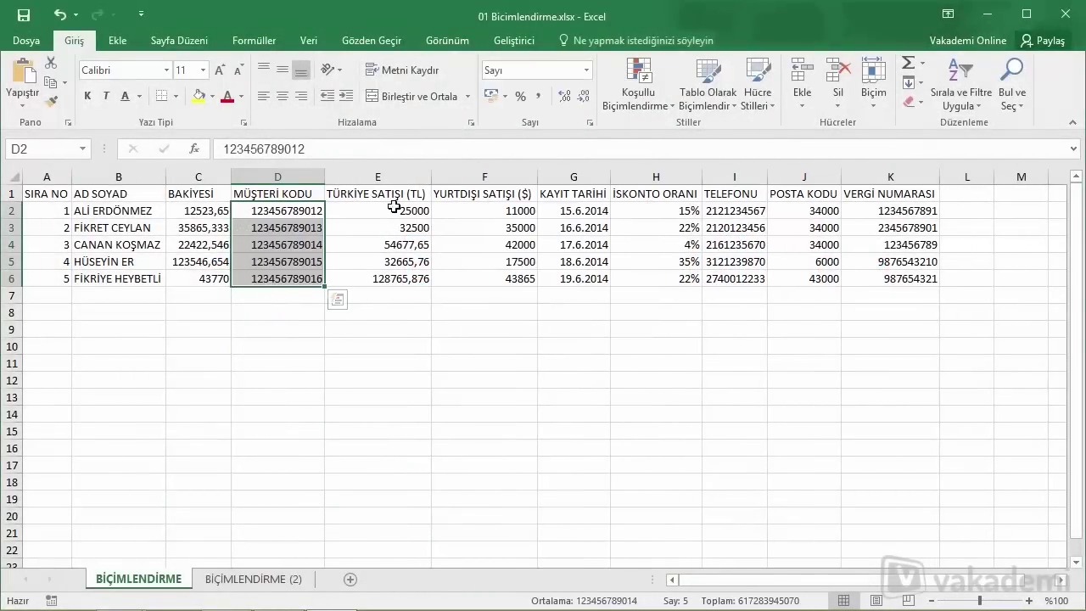
Reformat phone numbers I2:I6 with the Özel Telefon Numarası type
{"action": "left_click_drag", "start_coordinate": [728, 211], "coordinate": [728, 276]}
{"action": "right_click", "coordinate": [728, 275]}
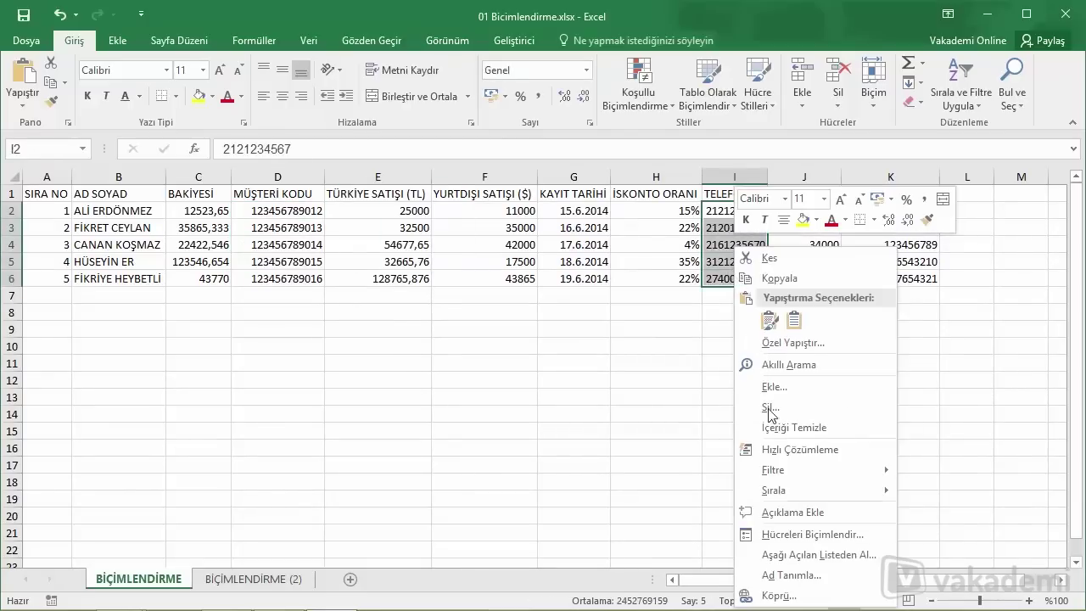
{"action": "left_click", "coordinate": [798, 534]}
{"action": "left_click", "coordinate": [625, 411]}
{"action": "left_click", "coordinate": [631, 400]}
{"action": "double_click", "coordinate": [748, 350]}
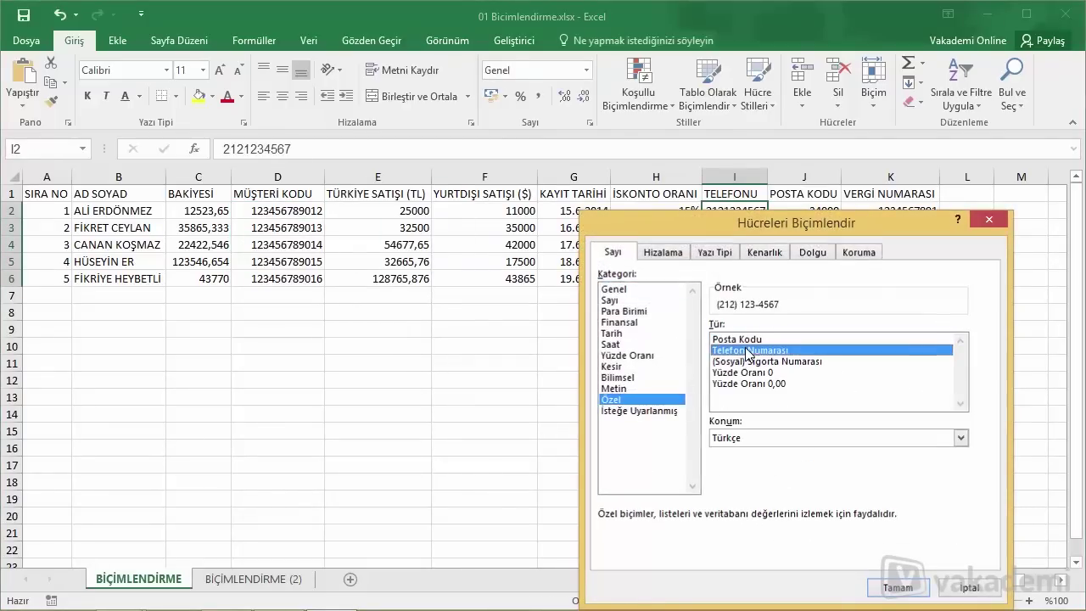
{"action": "left_click", "coordinate": [754, 238]}
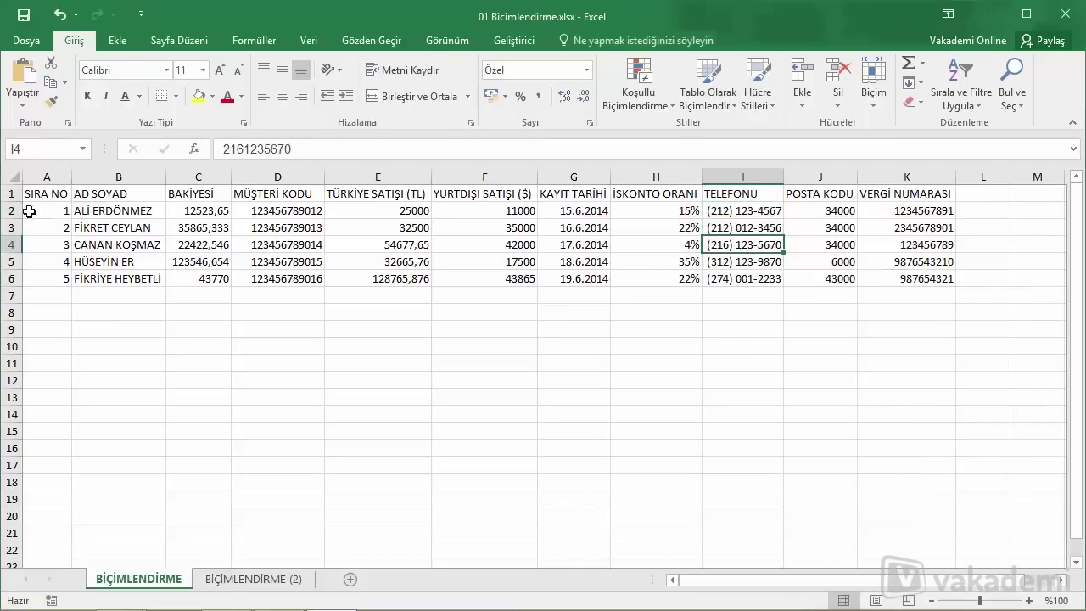
Format A1:K6 as a styled table and move to sheet BİÇİMLENDİRME (2)
{"action": "left_click", "coordinate": [278, 245]}
{"action": "left_click", "coordinate": [705, 97]}
{"action": "left_click", "coordinate": [732, 213]}
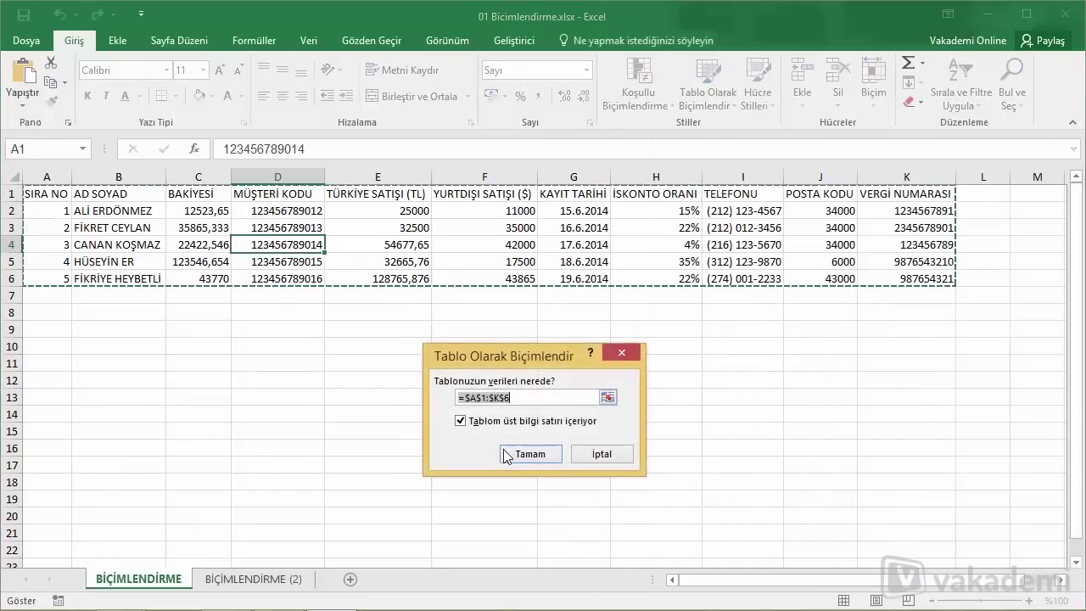
{"action": "left_click", "coordinate": [506, 455]}
{"action": "left_click", "coordinate": [271, 586]}
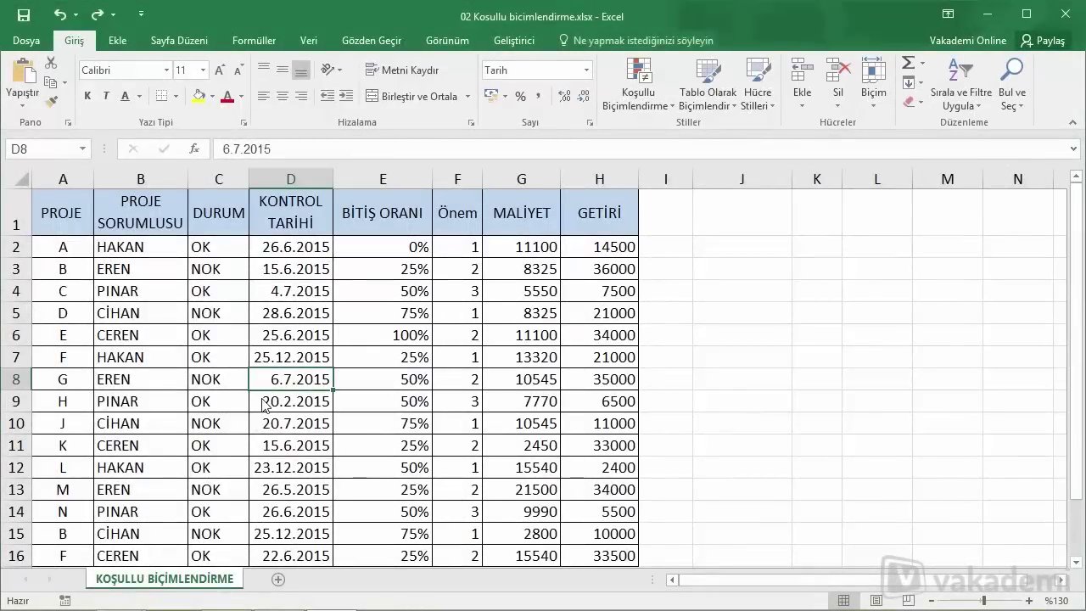
Highlight the KONTROL TARİHİ dates D2:D16 in red with an A Date Occurring rule
{"action": "left_click_drag", "start_coordinate": [291, 247], "coordinate": [290, 556]}
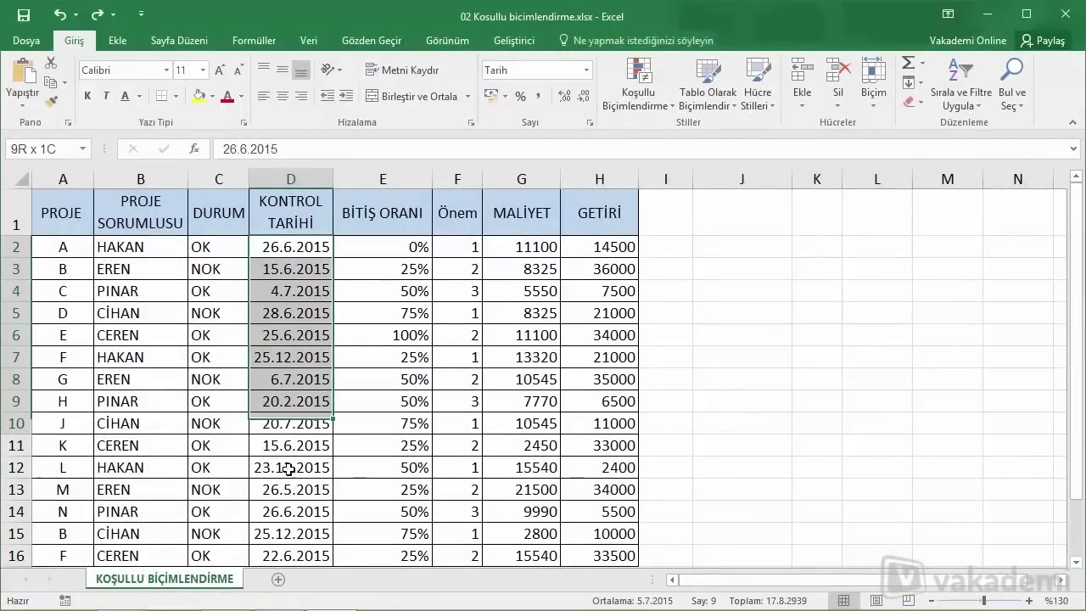
{"action": "left_click", "coordinate": [622, 96]}
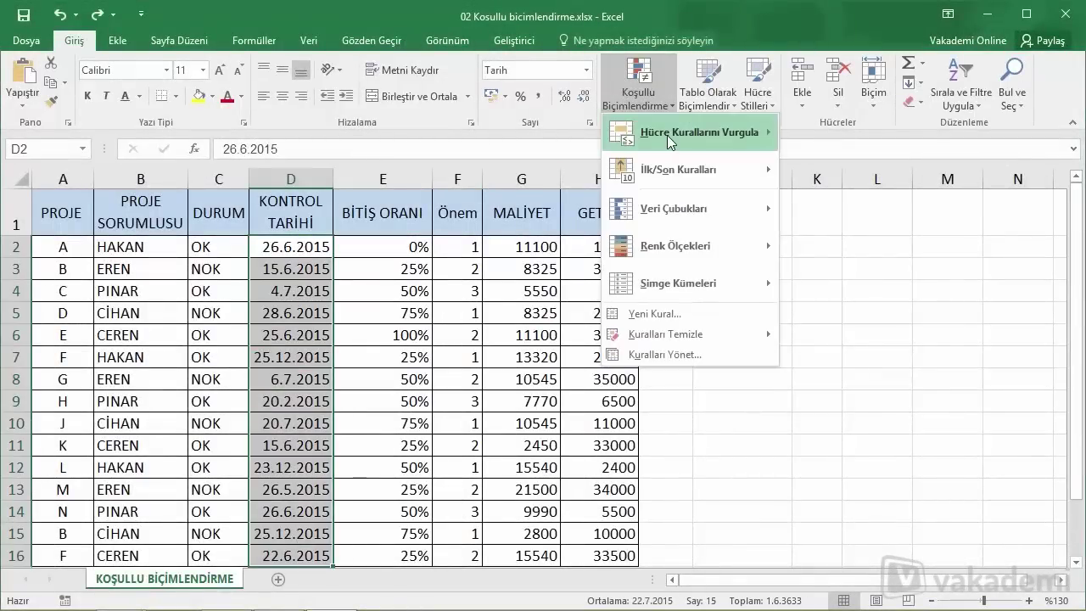
{"action": "mouse_move", "coordinate": [667, 136]}
{"action": "left_click", "coordinate": [849, 360]}
{"action": "left_click", "coordinate": [486, 341]}
{"action": "left_click", "coordinate": [448, 369]}
{"action": "left_click", "coordinate": [629, 373]}
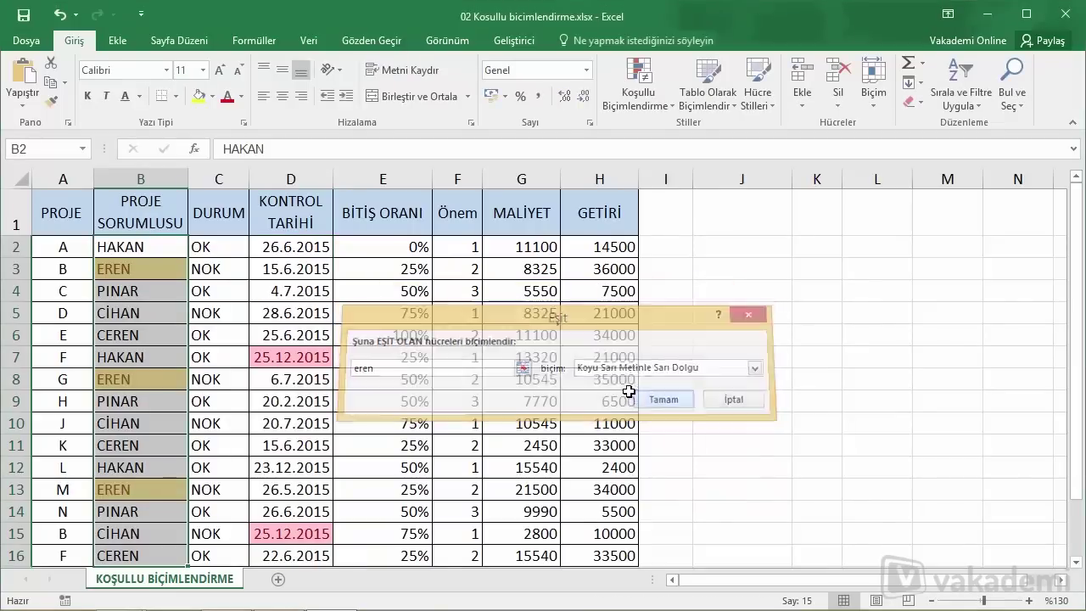
Add a formula rule =$G2>$H2 on A2:H16 to color costlier rows blue
{"action": "mouse_move", "coordinate": [65, 247]}
{"action": "left_mouse_down"}
{"action": "mouse_move", "coordinate": [589, 568]}
{"action": "mouse_move", "coordinate": [528, 502]}
{"action": "mouse_move", "coordinate": [625, 556]}
{"action": "left_mouse_up"}
{"action": "left_click", "coordinate": [638, 93]}
{"action": "left_click", "coordinate": [657, 312]}
{"action": "left_click", "coordinate": [526, 323]}
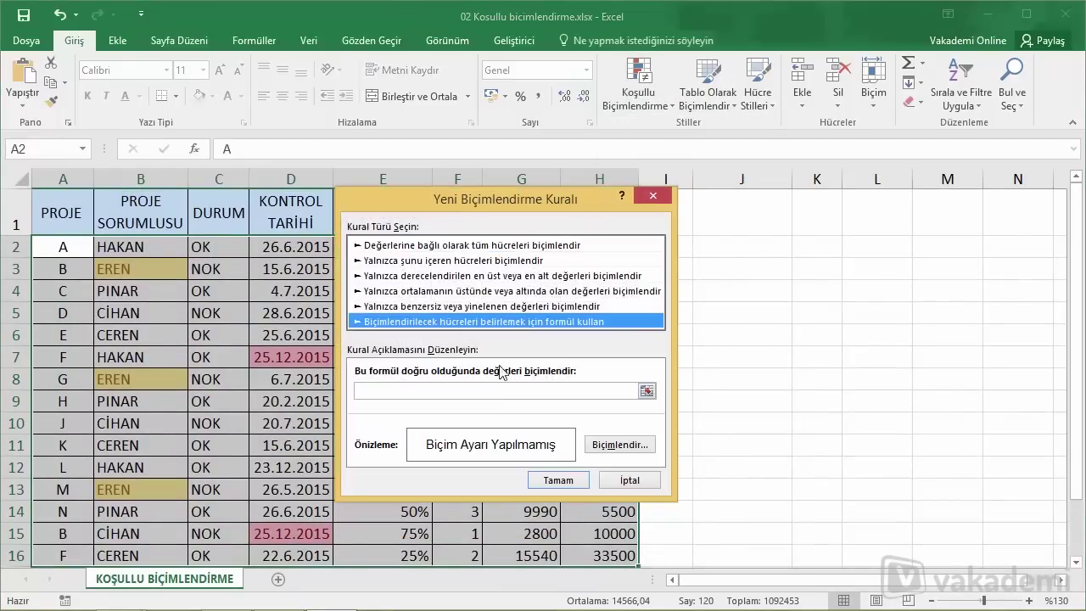
{"action": "left_click_drag", "start_coordinate": [512, 200], "coordinate": [540, 302]}
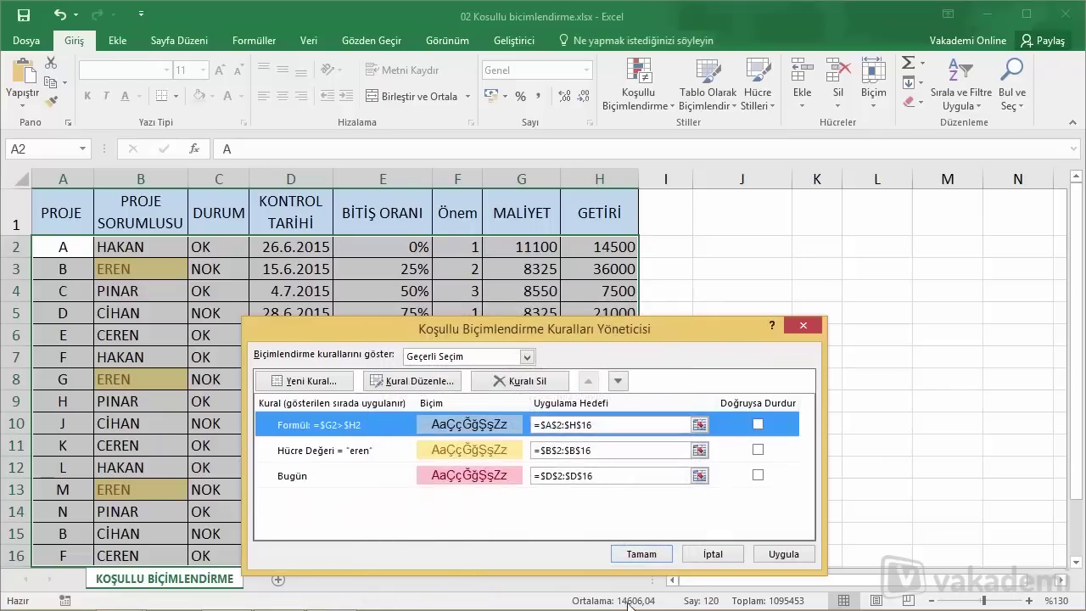
{"action": "left_click", "coordinate": [643, 553]}
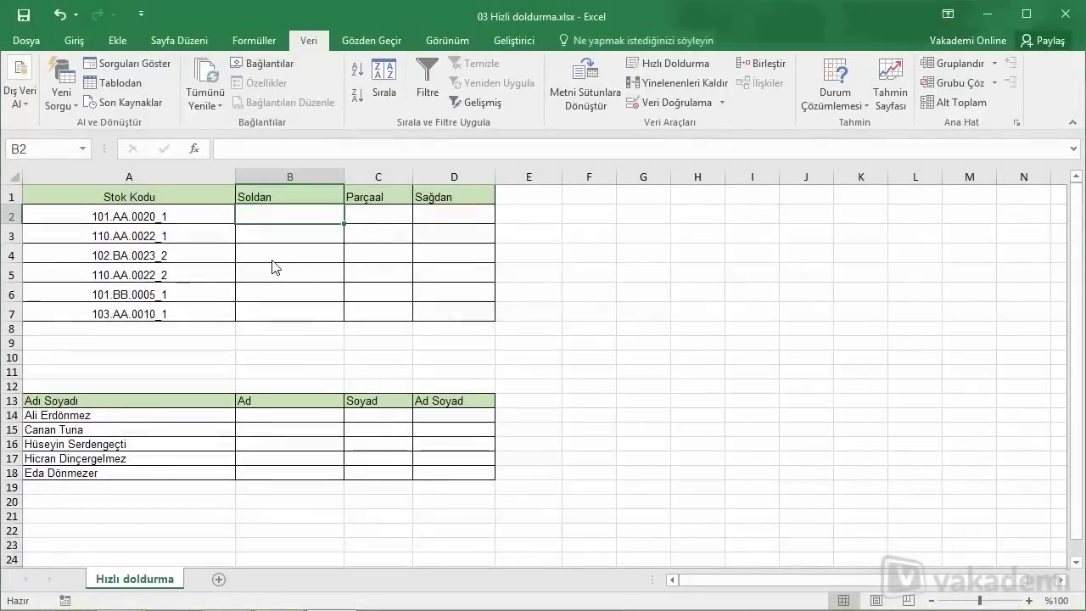
Enter the example values 101, AA and 0020_1 in the first row
{"action": "type", "text": "10"}
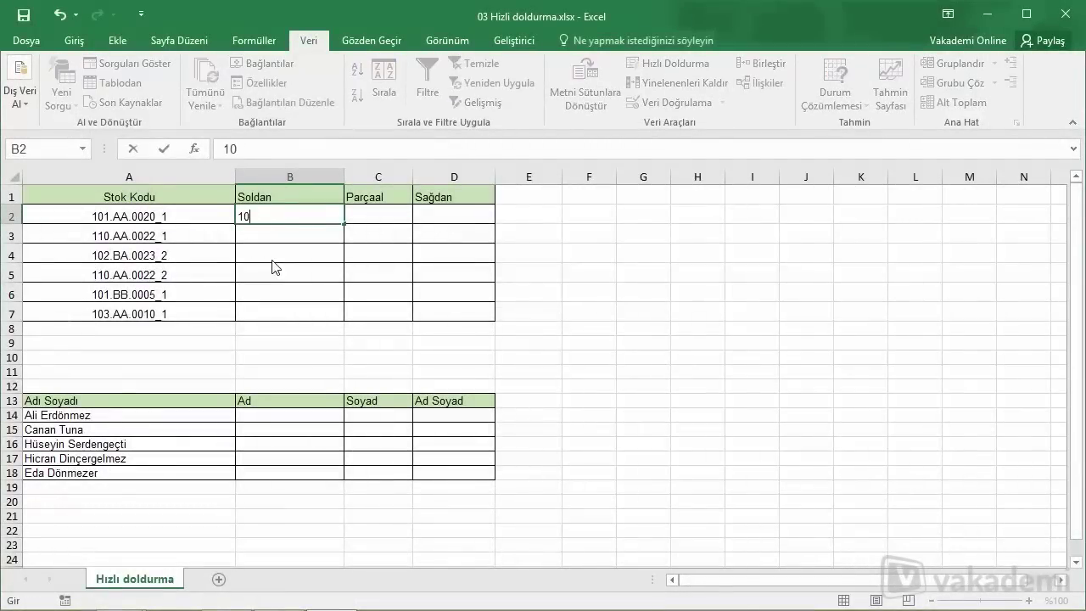
{"action": "key", "text": "Tab"}
{"action": "type", "text": "AA"}
{"action": "key", "text": "Tab"}
{"action": "type", "text": "'00"}
{"action": "type", "text": "_1"}
{"action": "key", "text": "Return"}
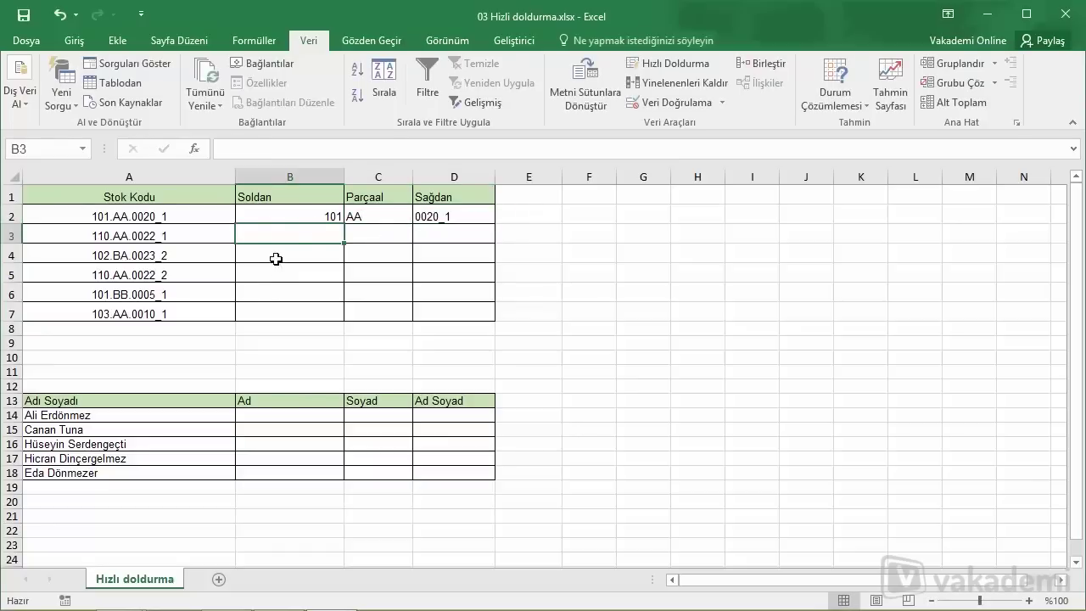
Flash Fill the Soldan, Parçaal and Sağdan columns
{"action": "left_click", "coordinate": [658, 63]}
{"action": "left_click", "coordinate": [369, 238]}
{"action": "left_click", "coordinate": [665, 65]}
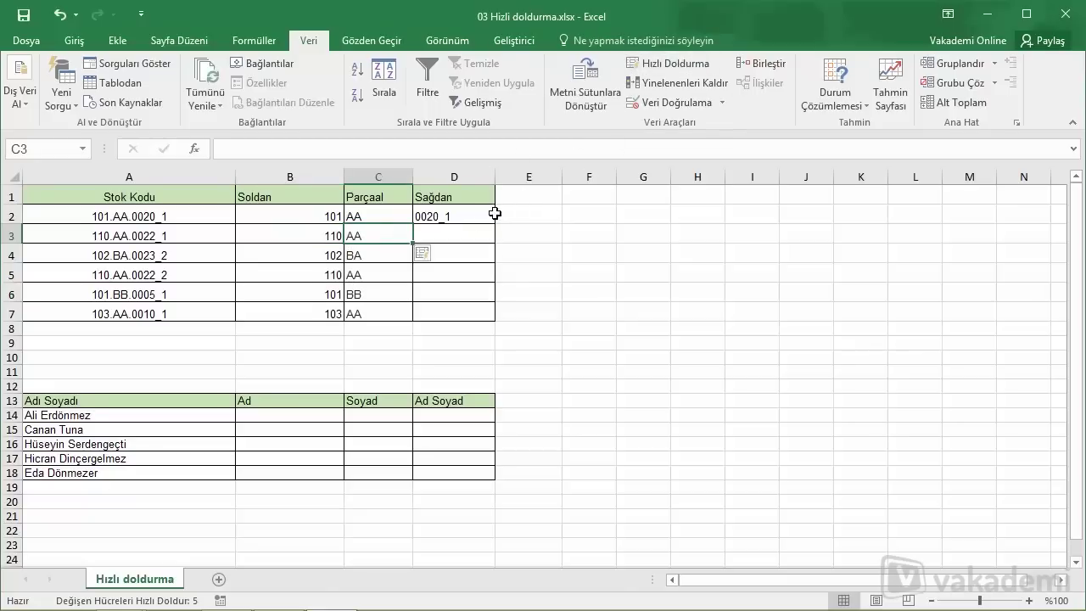
{"action": "left_click", "coordinate": [462, 236]}
{"action": "left_click", "coordinate": [666, 66]}
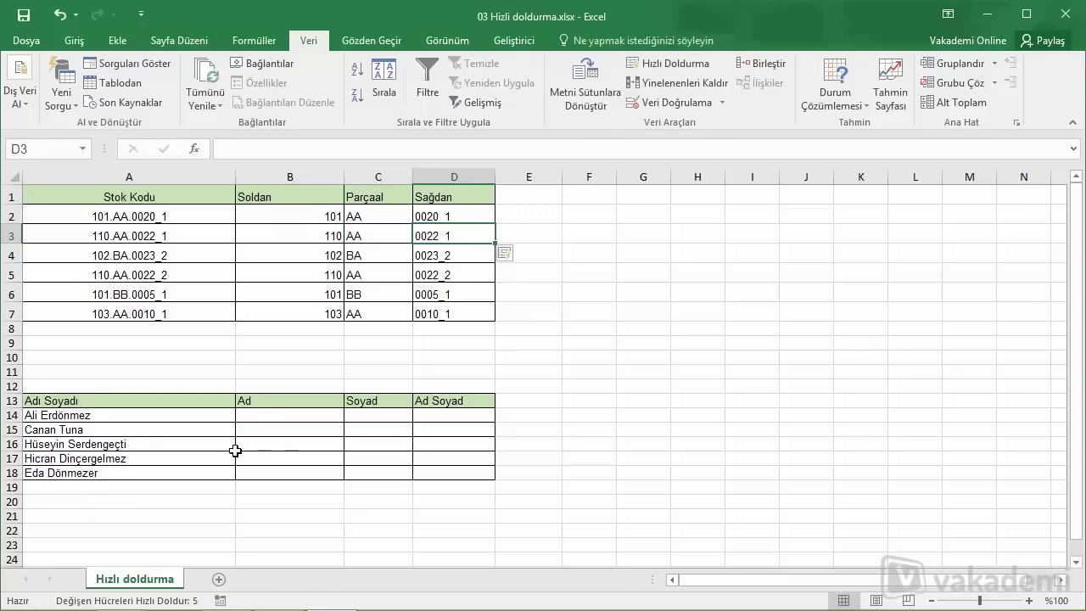
{"action": "left_click", "coordinate": [260, 413]}
{"action": "key", "text": "Tab"}
{"action": "key", "text": "Return"}
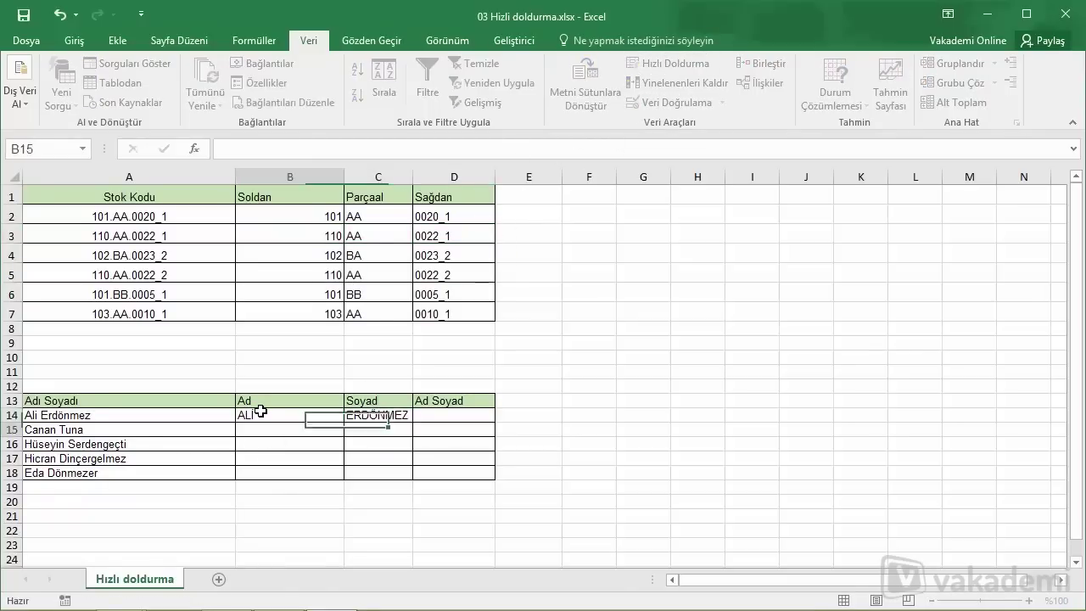
Flash Fill the remaining first names and surnames, then autofit column C
{"action": "left_click", "coordinate": [666, 65]}
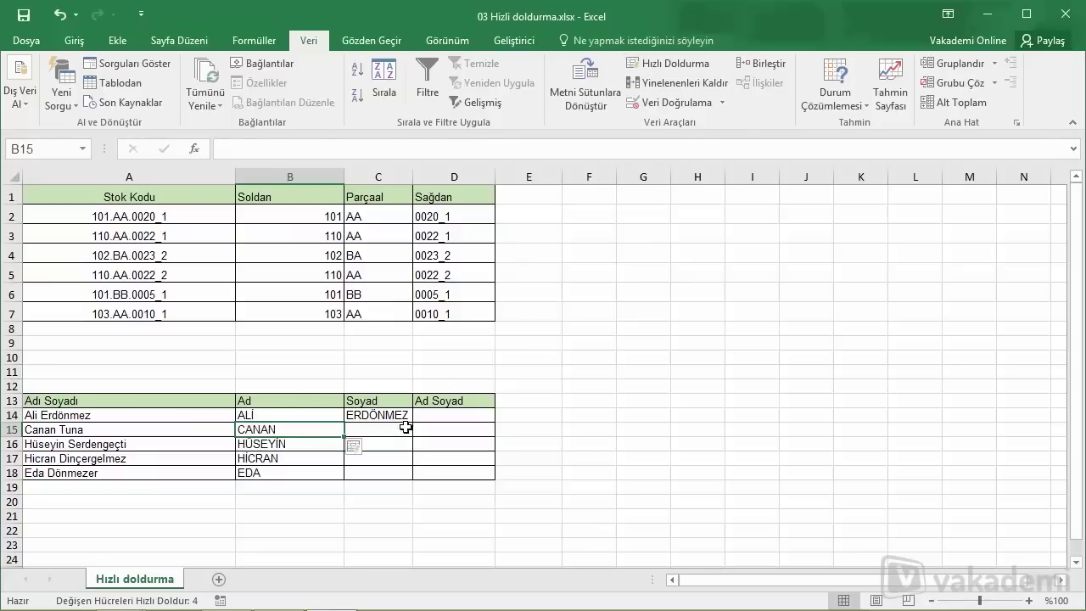
{"action": "left_click", "coordinate": [399, 429]}
{"action": "left_click", "coordinate": [662, 63]}
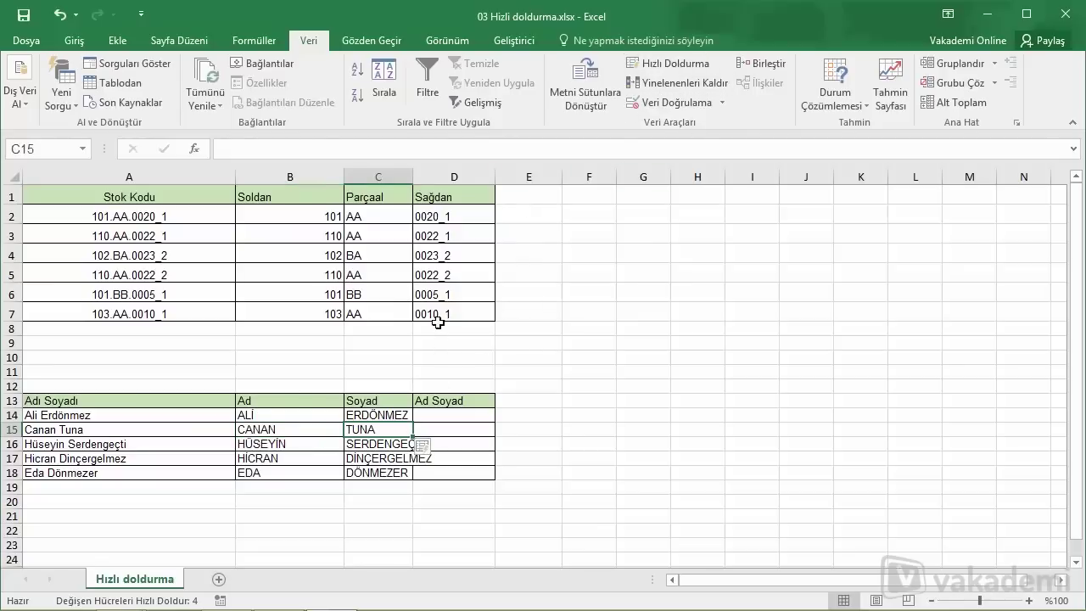
{"action": "double_click", "coordinate": [413, 177]}
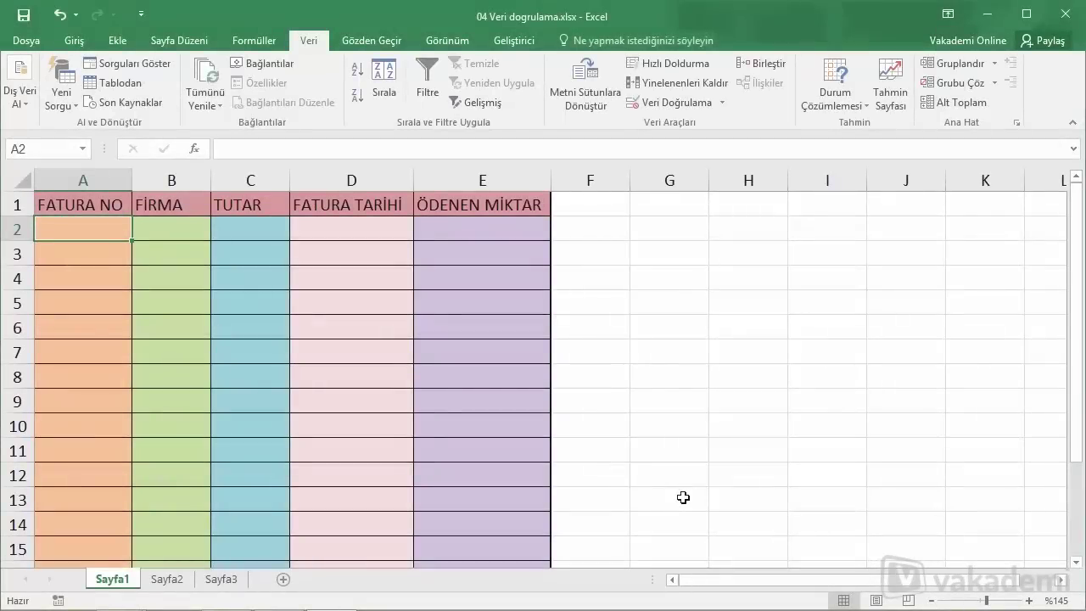
Try entering 04.06.206 as an invoice number and cancel the rejected entry
{"action": "type", "text": "04.06.206"}
{"action": "key", "text": "Return"}
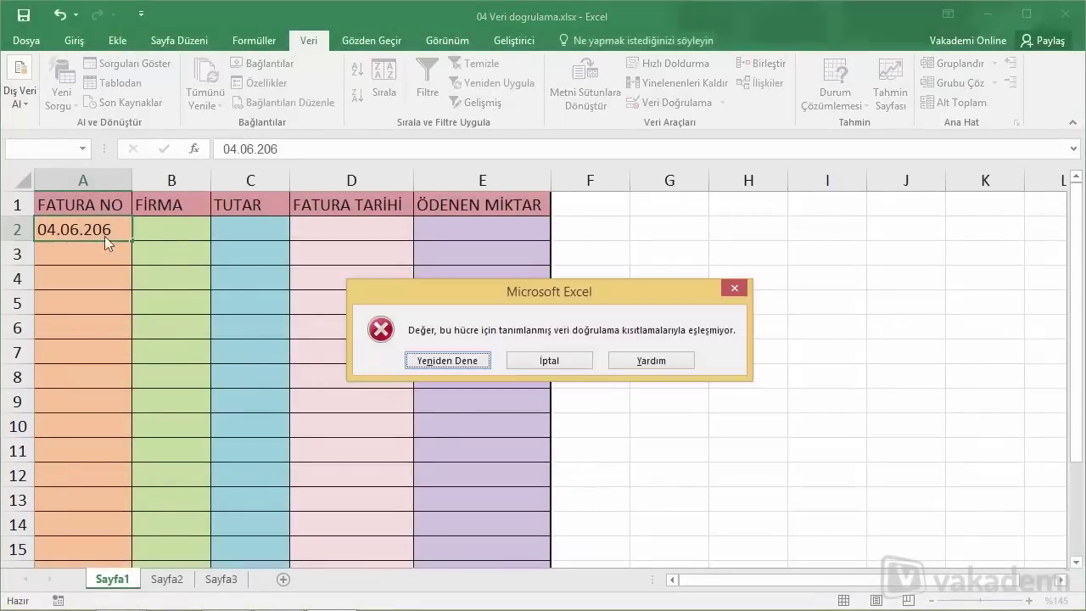
{"action": "left_click", "coordinate": [563, 363]}
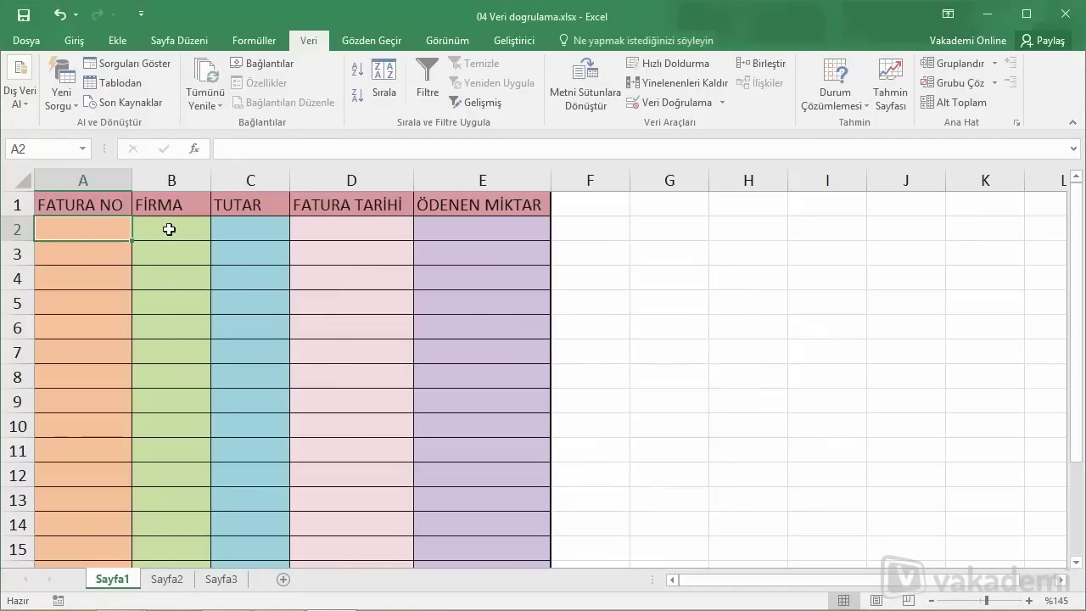
Add list validation to the FİRMA cells with source =Sayfa2!$A$2:$A$5
{"action": "left_click_drag", "start_coordinate": [169, 229], "coordinate": [180, 562]}
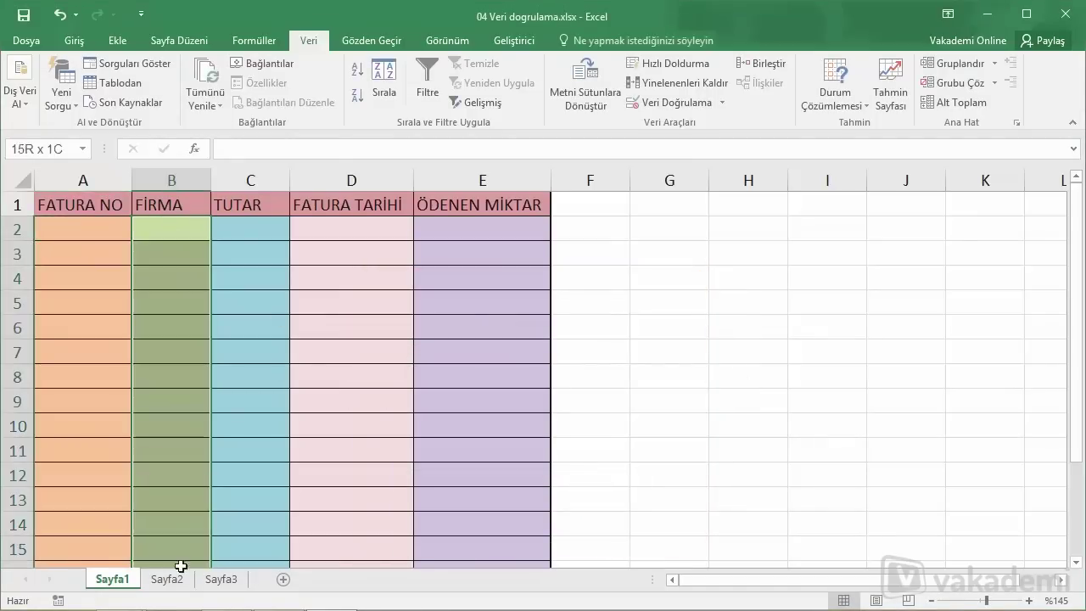
{"action": "left_click", "coordinate": [658, 102]}
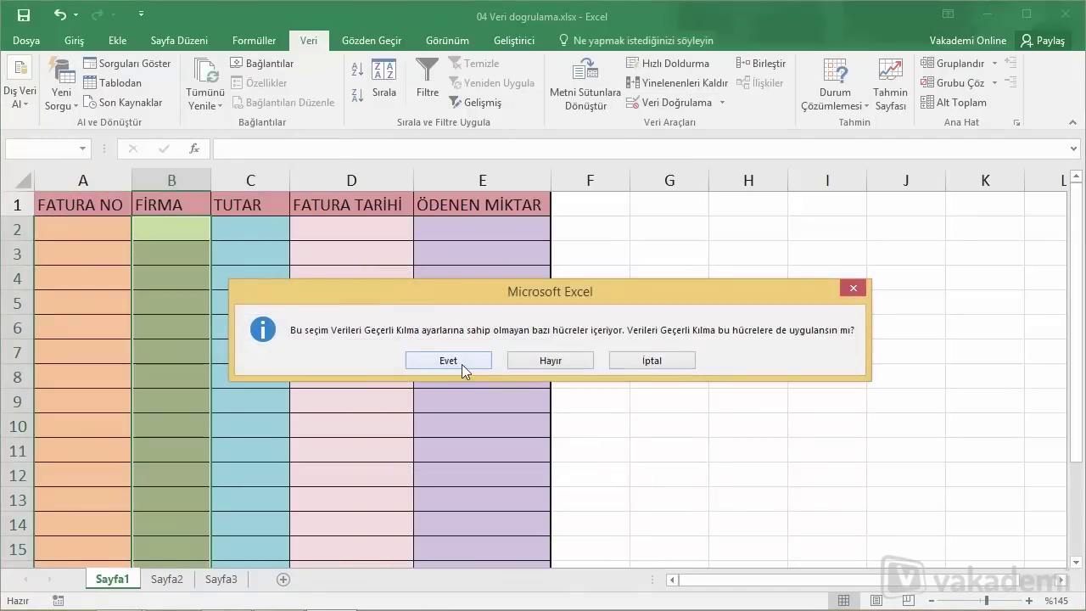
{"action": "left_click", "coordinate": [462, 364]}
{"action": "left_click", "coordinate": [394, 438]}
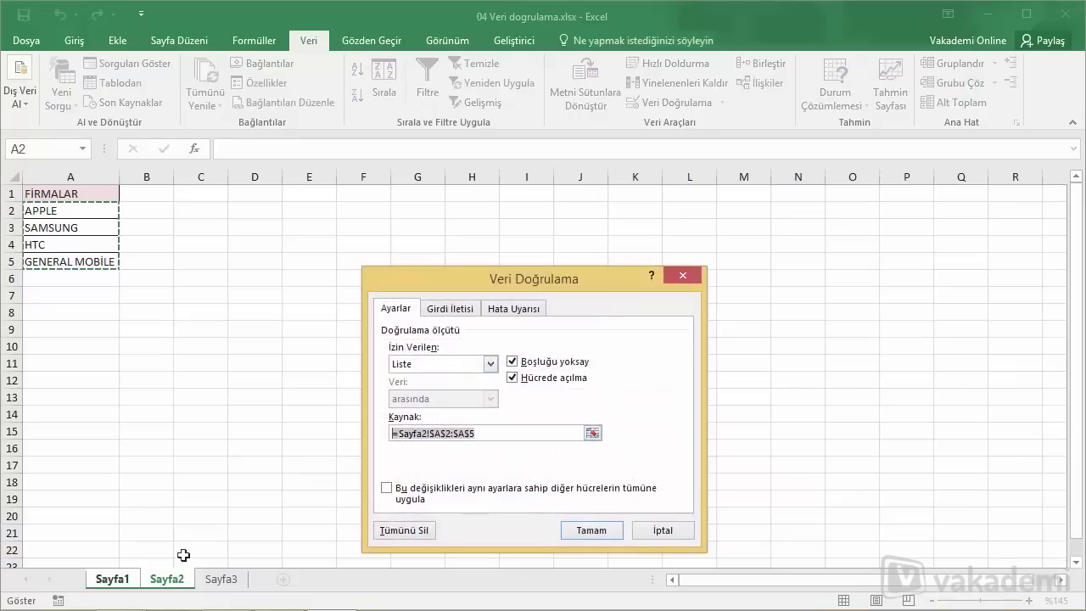
{"action": "left_click", "coordinate": [591, 532]}
Choose SAMSUNG in B2 and APPLE in B3 from the dropdowns
{"action": "left_click", "coordinate": [218, 232]}
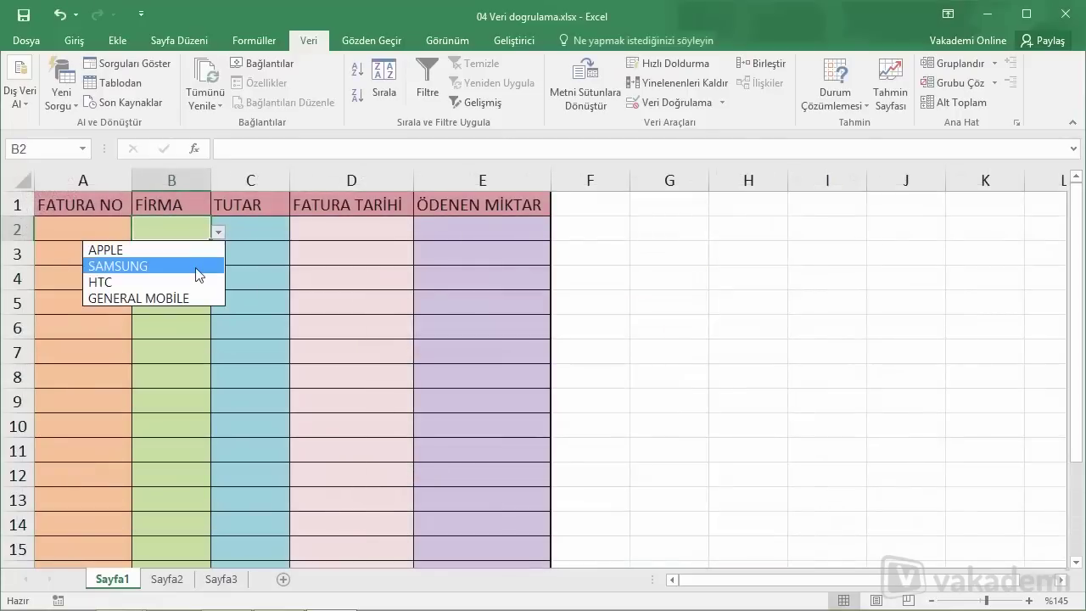
{"action": "left_click", "coordinate": [192, 264]}
{"action": "left_click", "coordinate": [203, 252]}
{"action": "left_click", "coordinate": [218, 256]}
{"action": "left_click", "coordinate": [206, 276]}
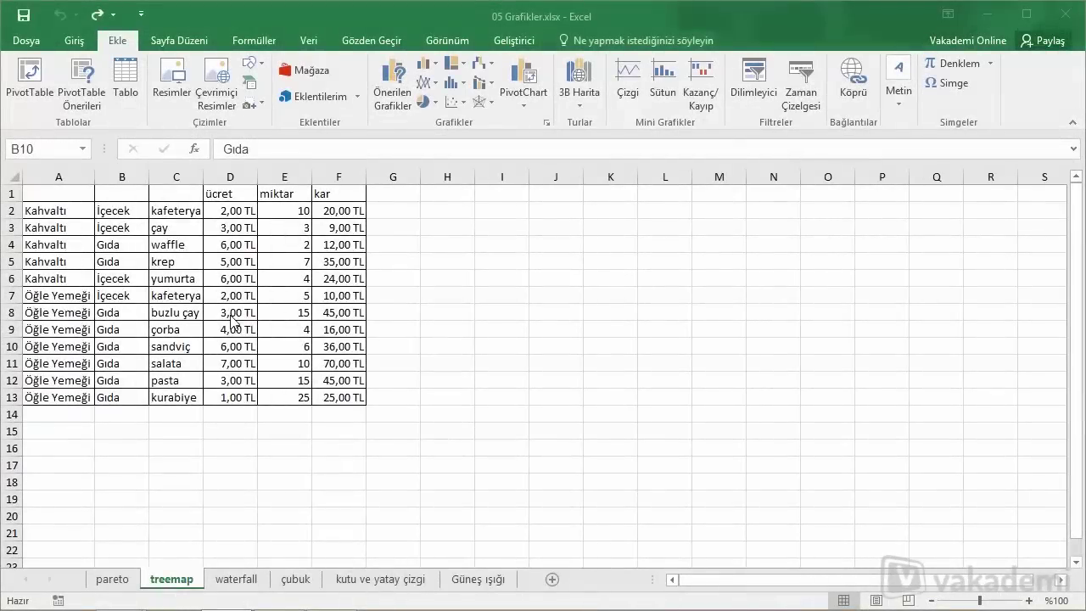
Insert a treemap chart of the meal data and drag it beside the table
{"action": "left_click", "coordinate": [456, 63]}
{"action": "left_click", "coordinate": [479, 129]}
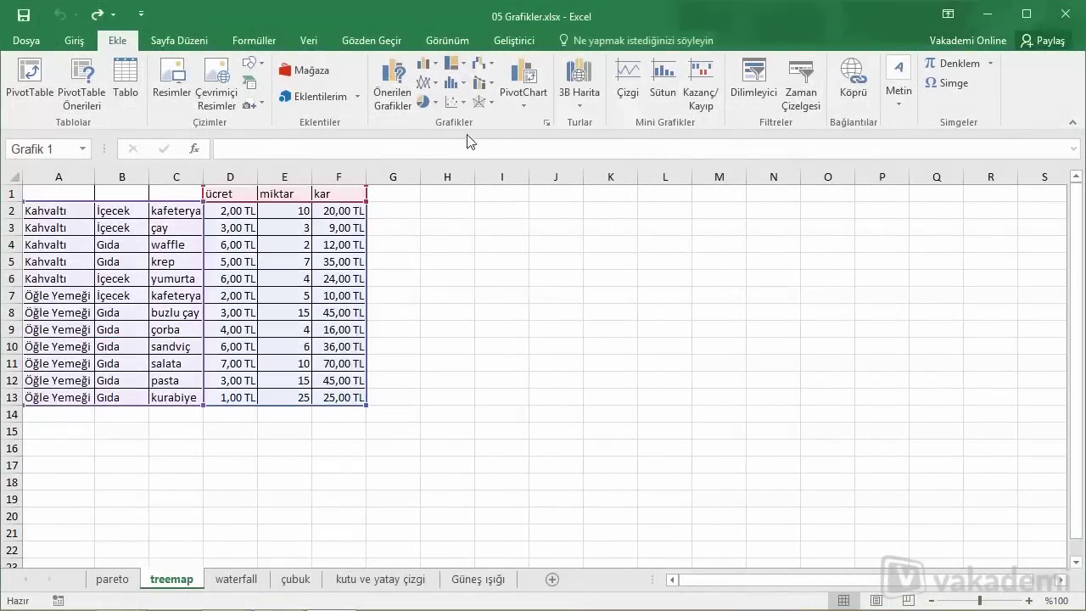
{"action": "left_click_drag", "start_coordinate": [451, 266], "coordinate": [502, 230]}
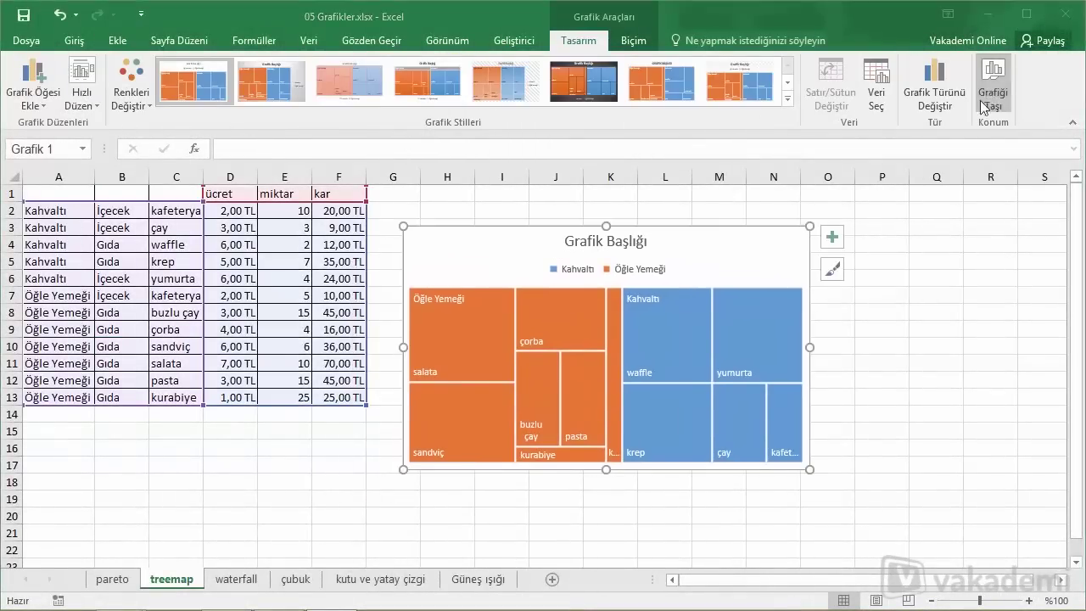
Move the treemap to a new chart sheet Grafik1, then go to the waterfall sheet
{"action": "left_click", "coordinate": [991, 98]}
{"action": "left_click", "coordinate": [465, 391]}
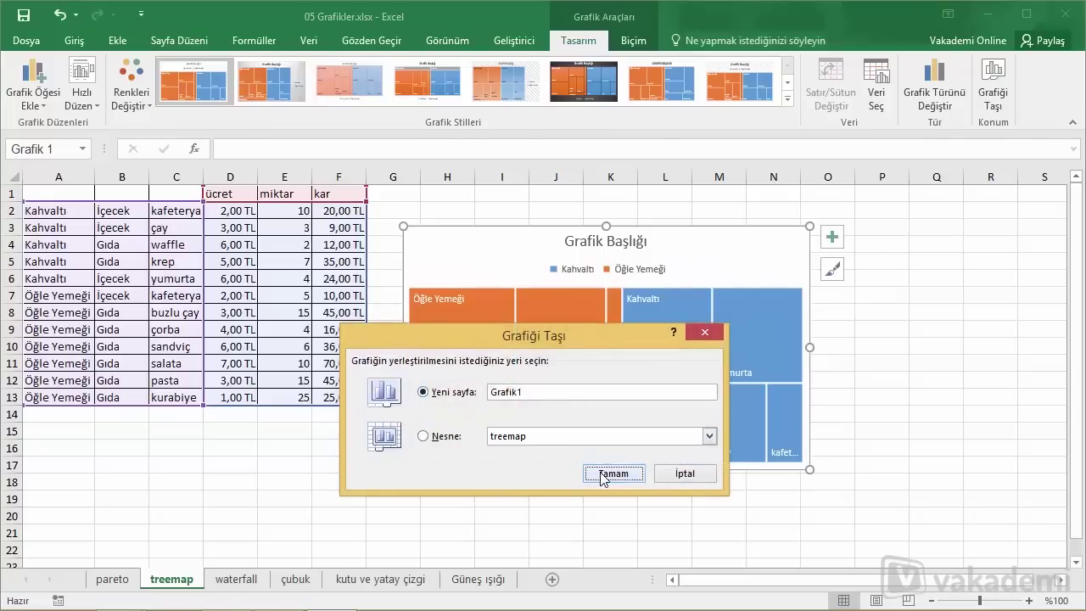
{"action": "left_click", "coordinate": [611, 473]}
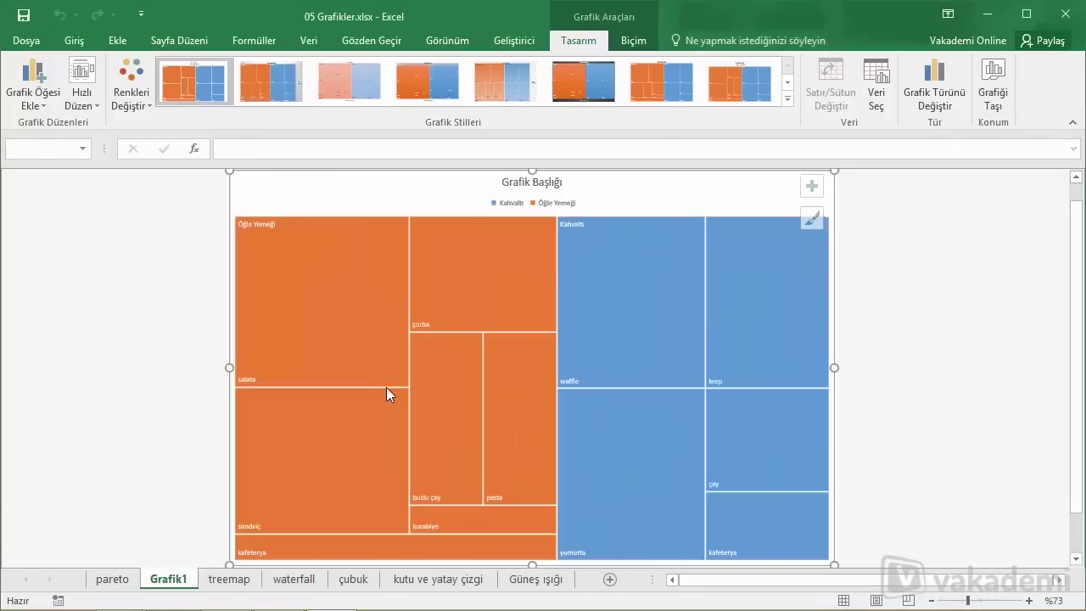
{"action": "left_click", "coordinate": [292, 580]}
Insert the recommended Şelale (waterfall) chart for the Gelir to Net gelir figures
{"action": "left_click", "coordinate": [155, 227]}
{"action": "left_click", "coordinate": [119, 41]}
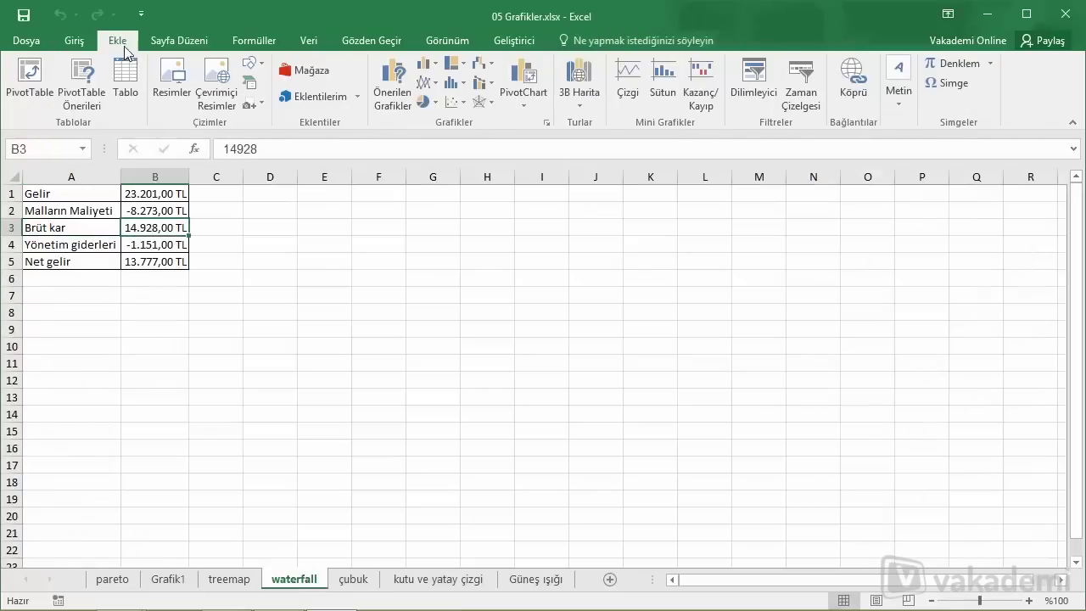
{"action": "left_click", "coordinate": [401, 99]}
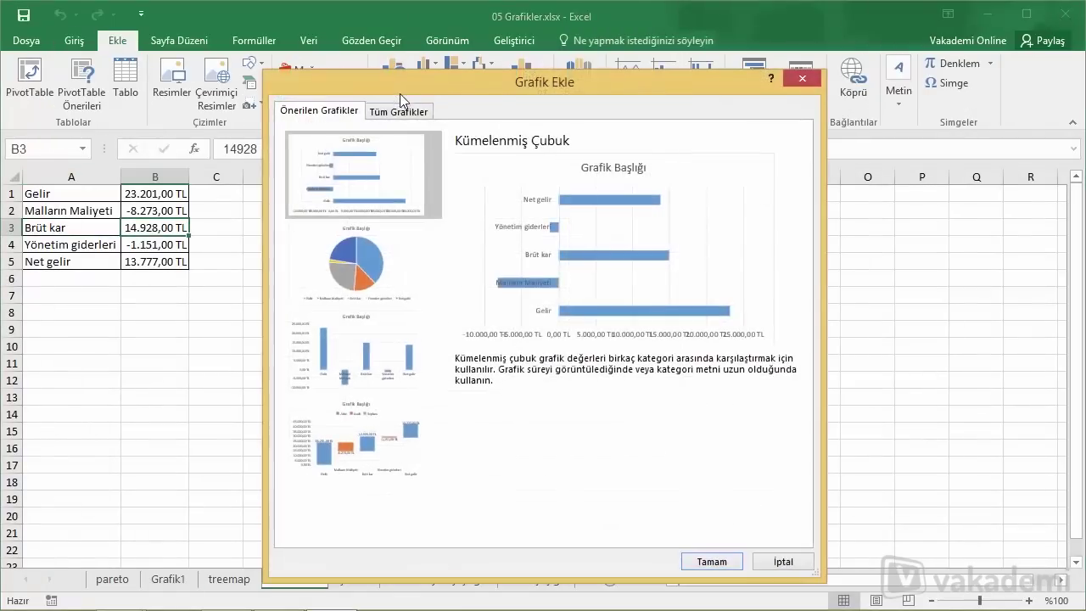
{"action": "left_click", "coordinate": [365, 433]}
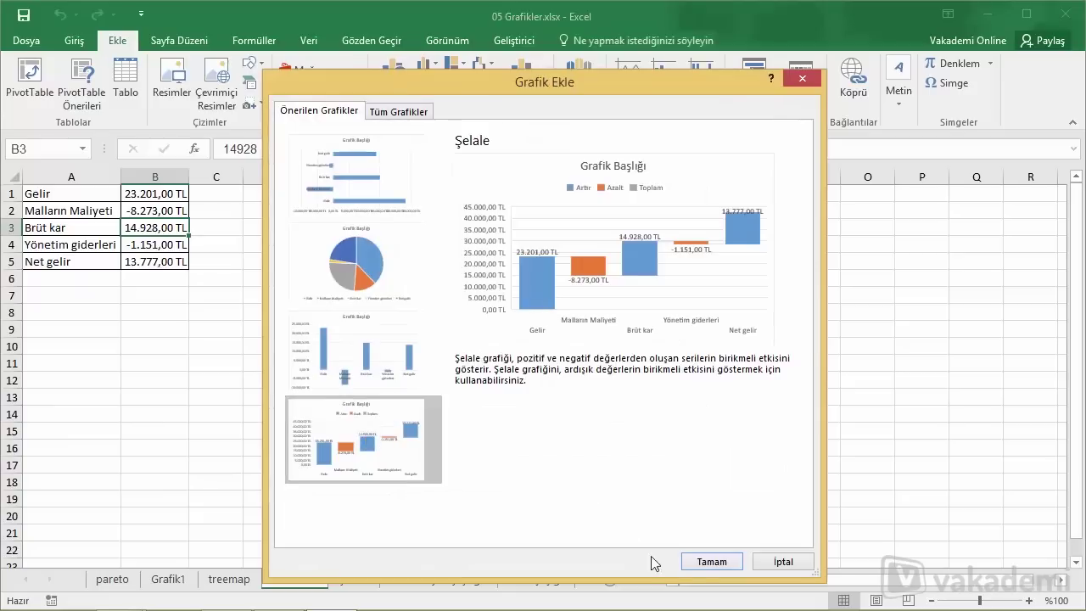
{"action": "left_click", "coordinate": [708, 563]}
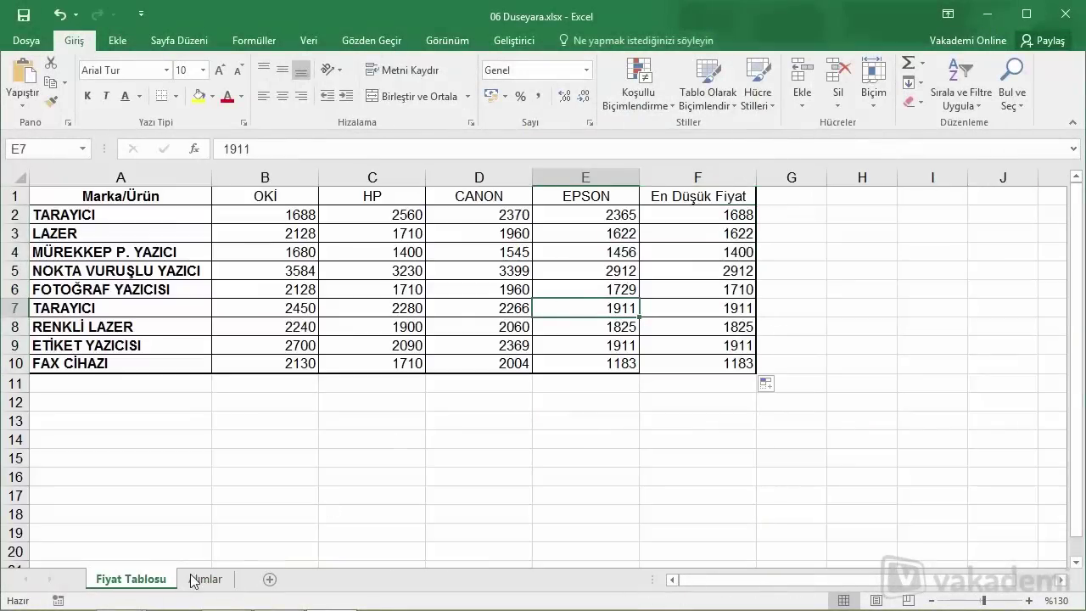
On Alımlar, enter =DÜŞEYARA(B2;'Fiyat Tablosu'!A:F;6;0) in E2
{"action": "left_click", "coordinate": [194, 580]}
{"action": "type", "text": "=düş"}
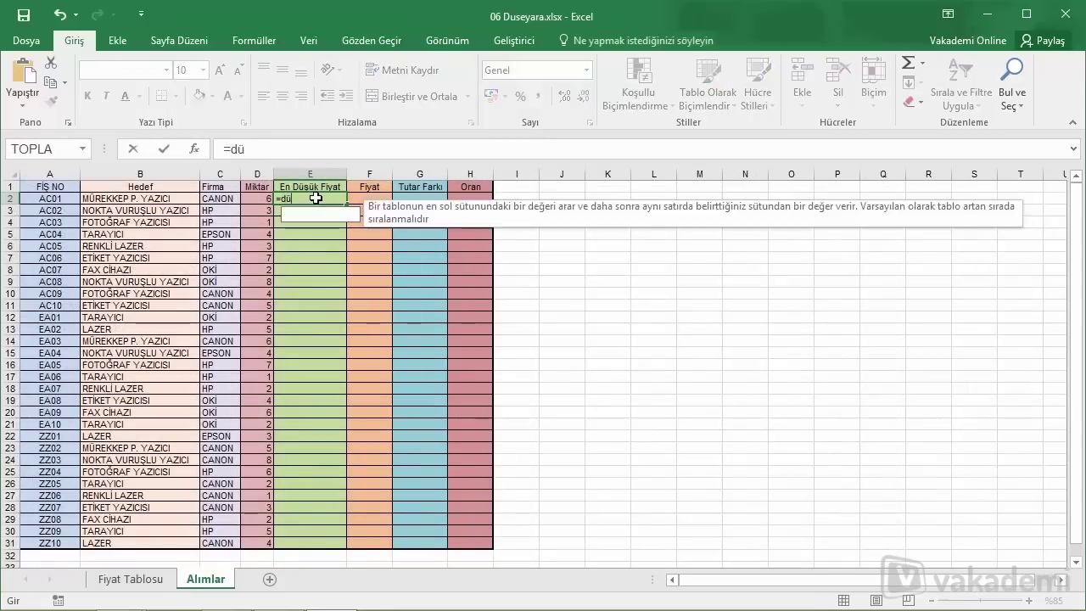
{"action": "key", "text": "Tab"}
{"action": "left_click", "coordinate": [148, 198]}
{"action": "type", "text": ";"}
{"action": "left_click", "coordinate": [131, 579]}
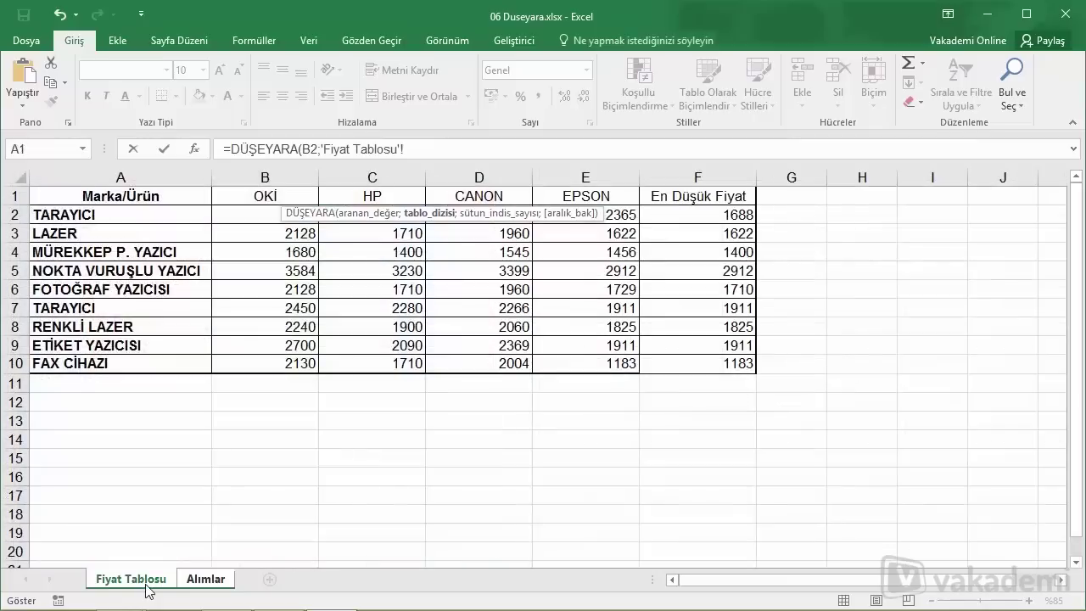
{"action": "left_click_drag", "start_coordinate": [120, 176], "coordinate": [668, 171]}
{"action": "type", "text": ";6"}
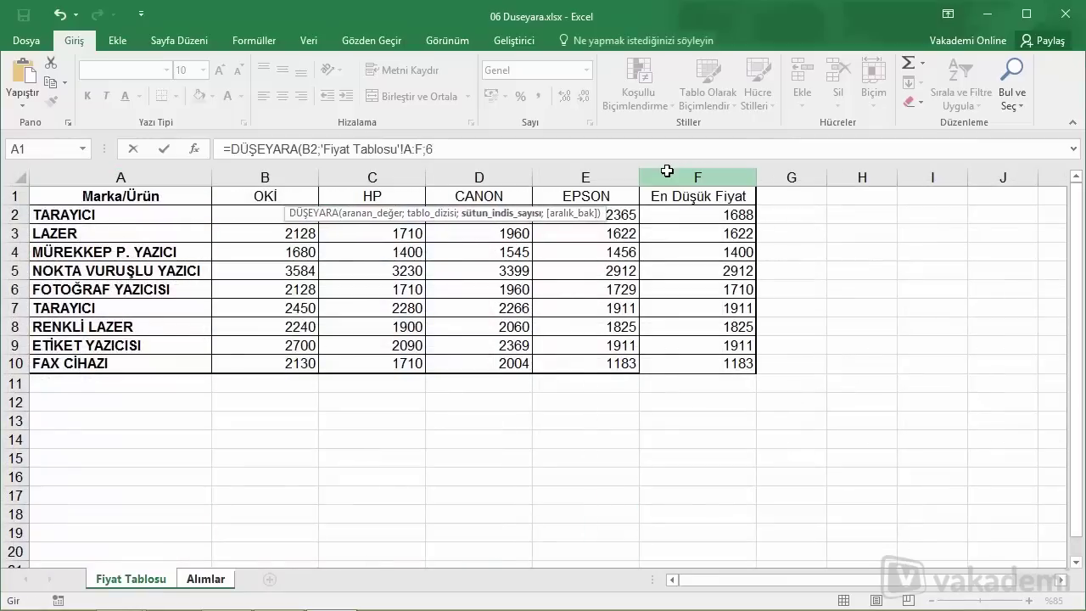
{"action": "type", "text": ";0)"}
{"action": "key", "text": "Return"}
Copy the E2 lookup formula down to row 31
{"action": "left_click", "coordinate": [331, 199]}
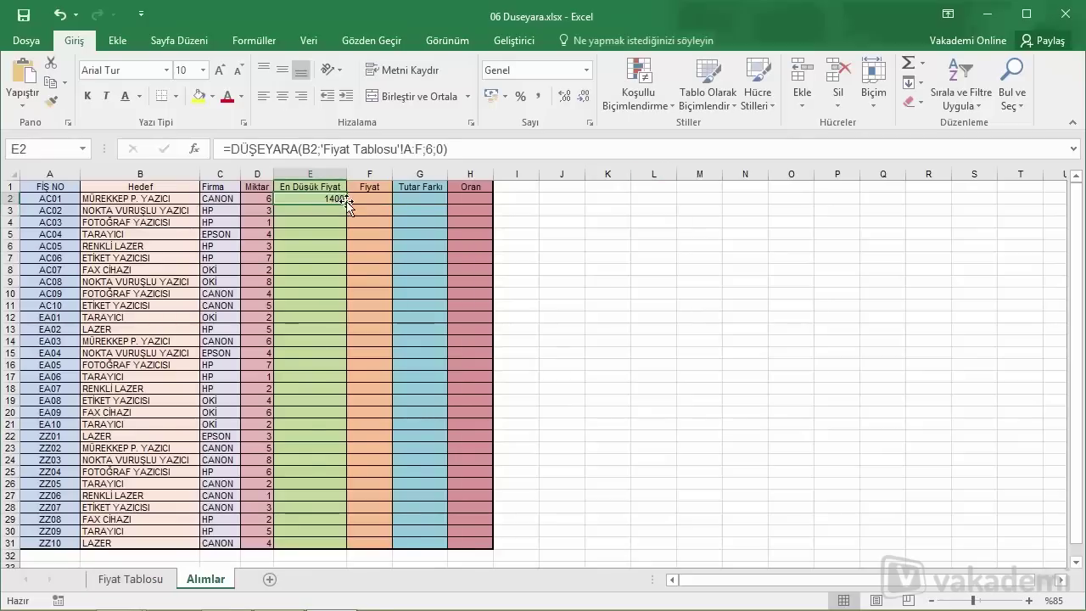
{"action": "double_click", "coordinate": [347, 204]}
{"action": "left_click", "coordinate": [339, 353]}
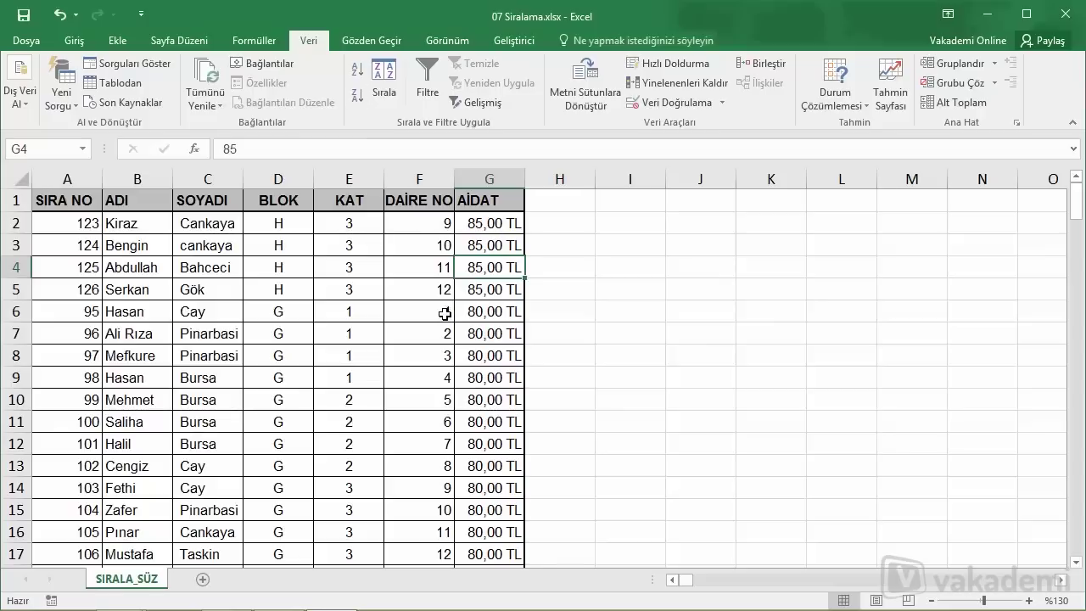
Turn on filtering, filter BLOK to block C, then clear that filter
{"action": "left_click", "coordinate": [428, 82]}
{"action": "left_click", "coordinate": [304, 201]}
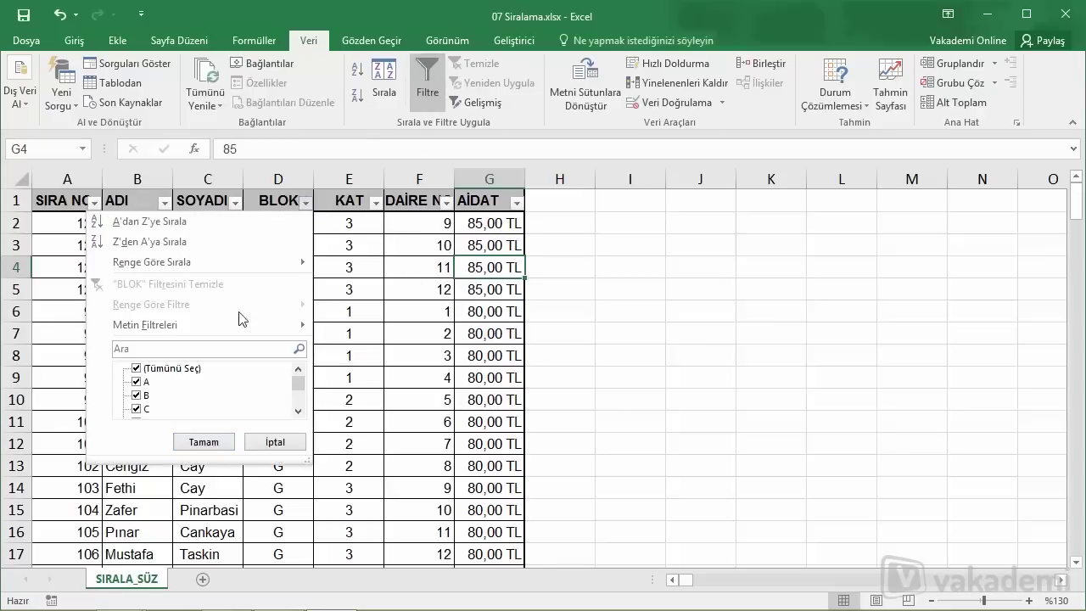
{"action": "left_click", "coordinate": [142, 370]}
{"action": "left_click", "coordinate": [136, 409]}
{"action": "left_click", "coordinate": [197, 442]}
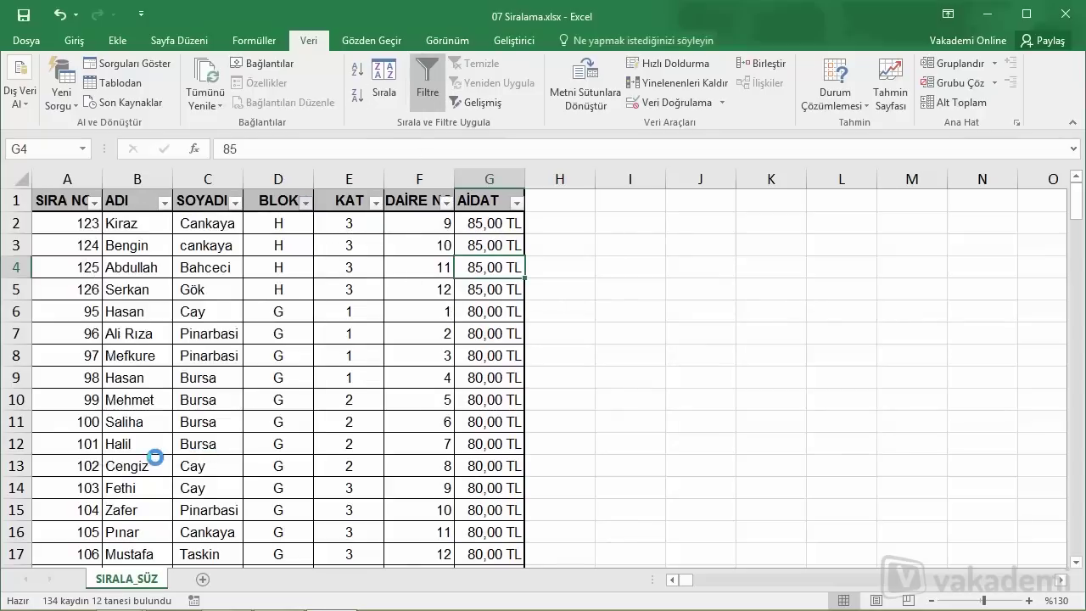
{"action": "left_click", "coordinate": [476, 64]}
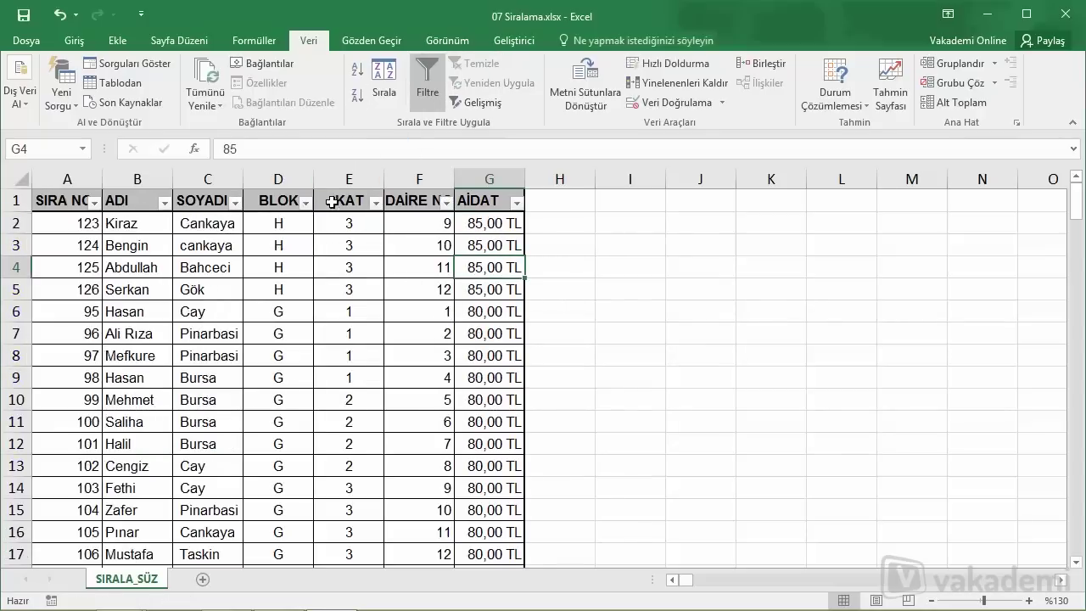
Filter the KAT column to show only floor 3
{"action": "left_click", "coordinate": [376, 202]}
{"action": "left_click", "coordinate": [210, 370]}
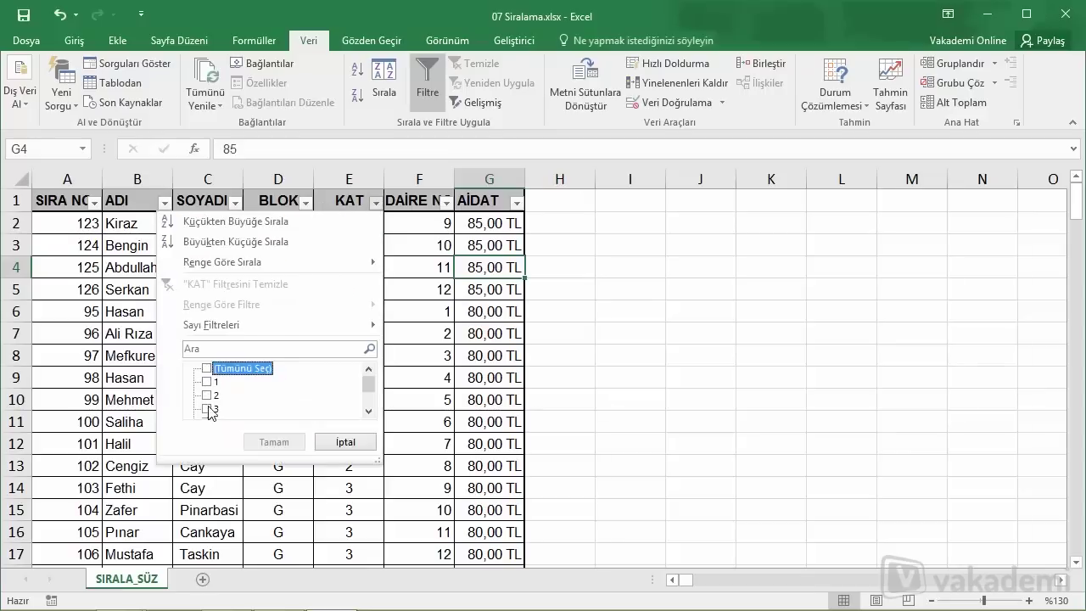
{"action": "left_click", "coordinate": [254, 441]}
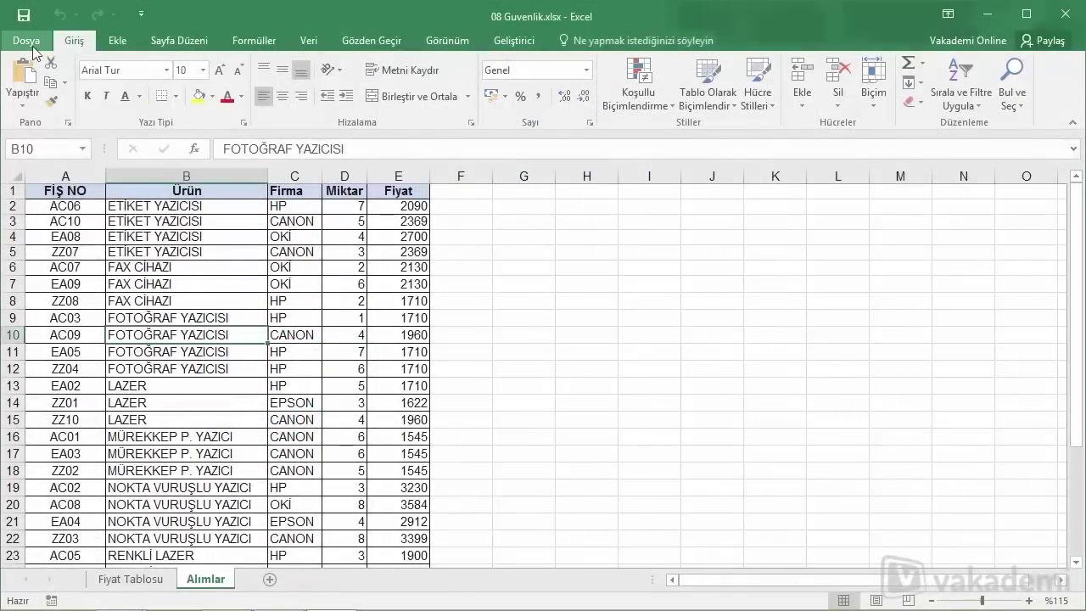
Encrypt the 08 Guvenlik workbook with a password and save it
{"action": "left_click", "coordinate": [26, 40]}
{"action": "left_click", "coordinate": [178, 209]}
{"action": "left_click", "coordinate": [239, 311]}
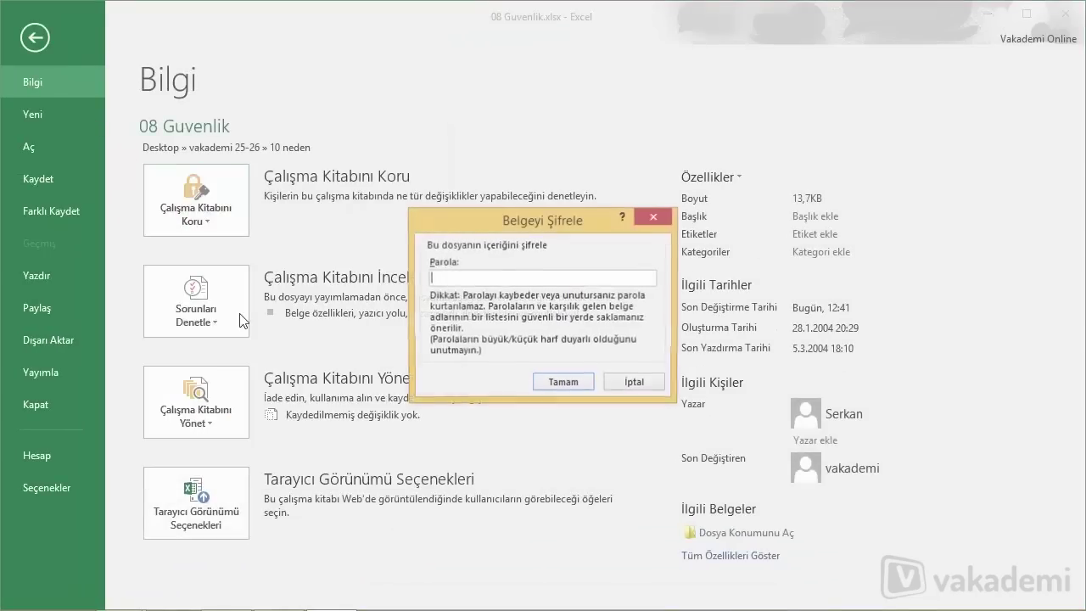
{"action": "key", "text": "Return"}
{"action": "key", "text": "Return"}
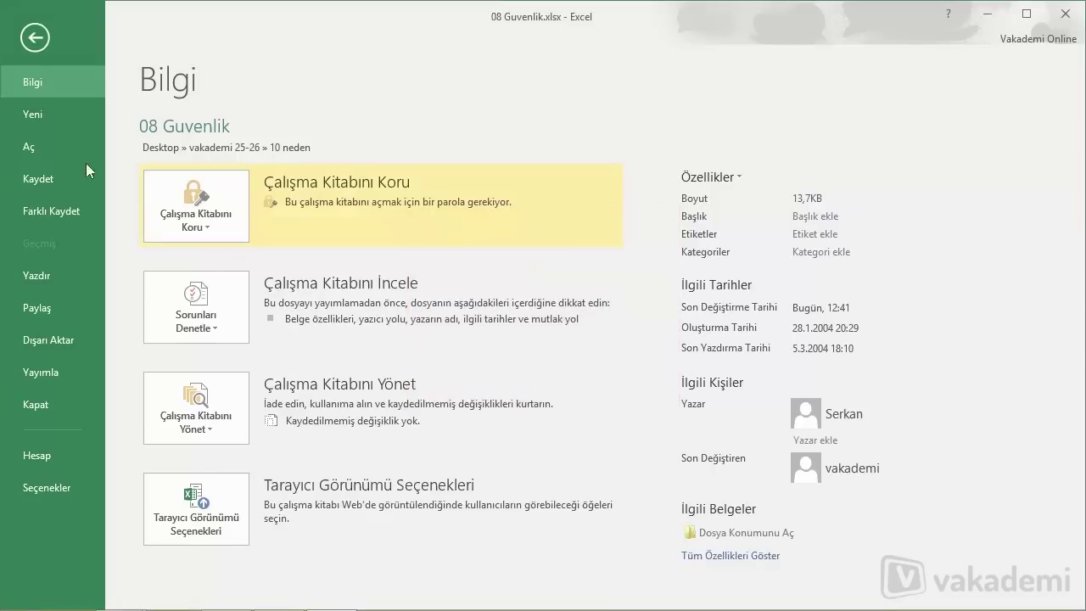
{"action": "left_click", "coordinate": [89, 174]}
Close 08 Guvenlik and reopen it from recent files with its password
{"action": "left_click", "coordinate": [26, 40]}
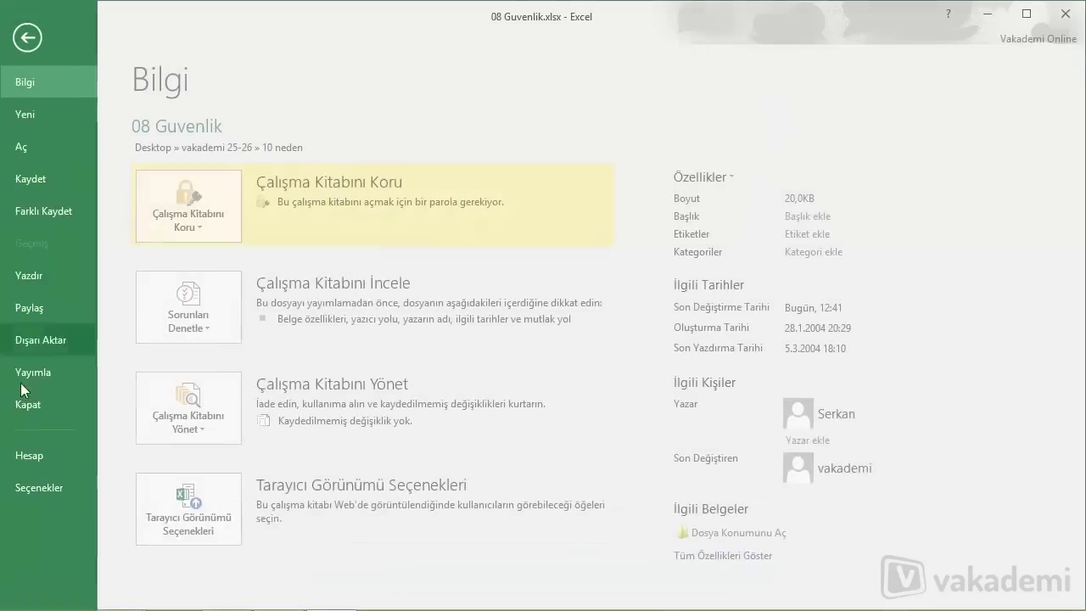
{"action": "left_click", "coordinate": [28, 403]}
{"action": "left_click", "coordinate": [19, 43]}
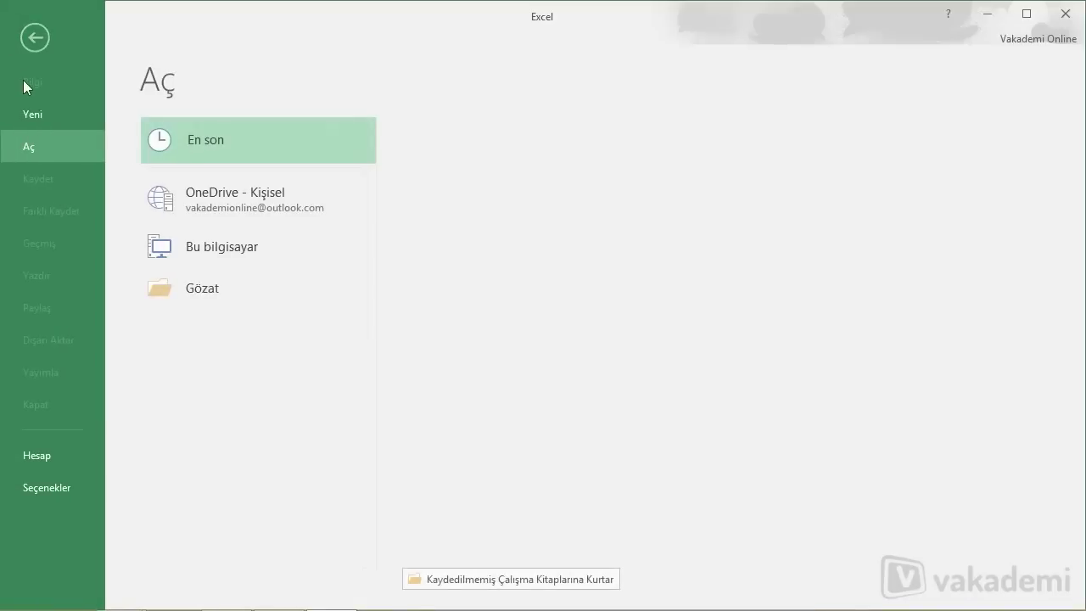
{"action": "left_click", "coordinate": [471, 172]}
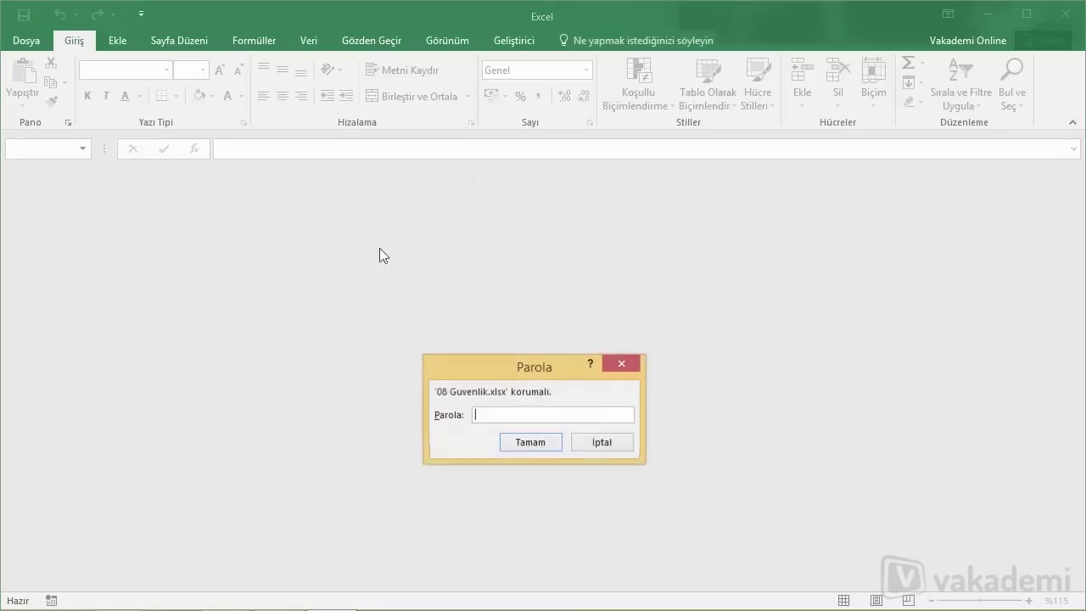
{"action": "key", "text": "Return"}
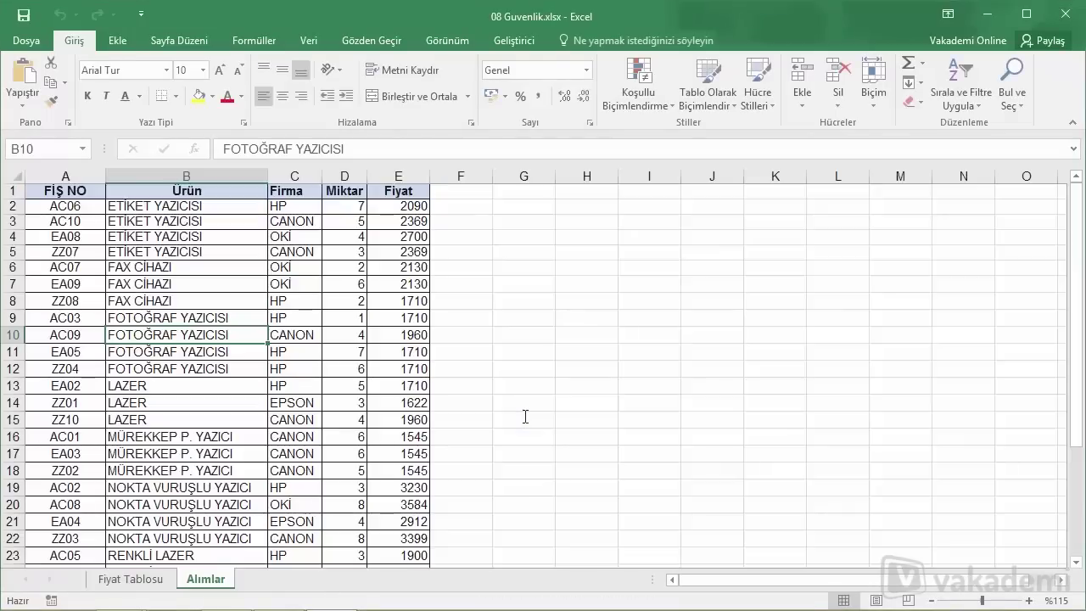
Protect the Alımlar sheet with a password
{"action": "left_click", "coordinate": [402, 39]}
{"action": "left_click", "coordinate": [508, 85]}
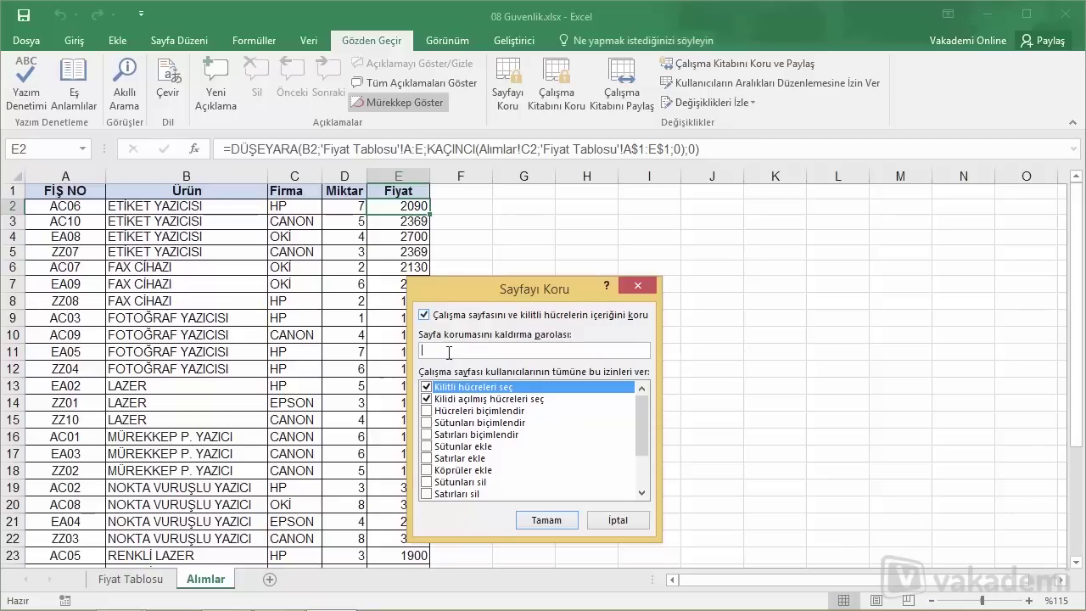
{"action": "left_click", "coordinate": [546, 520]}
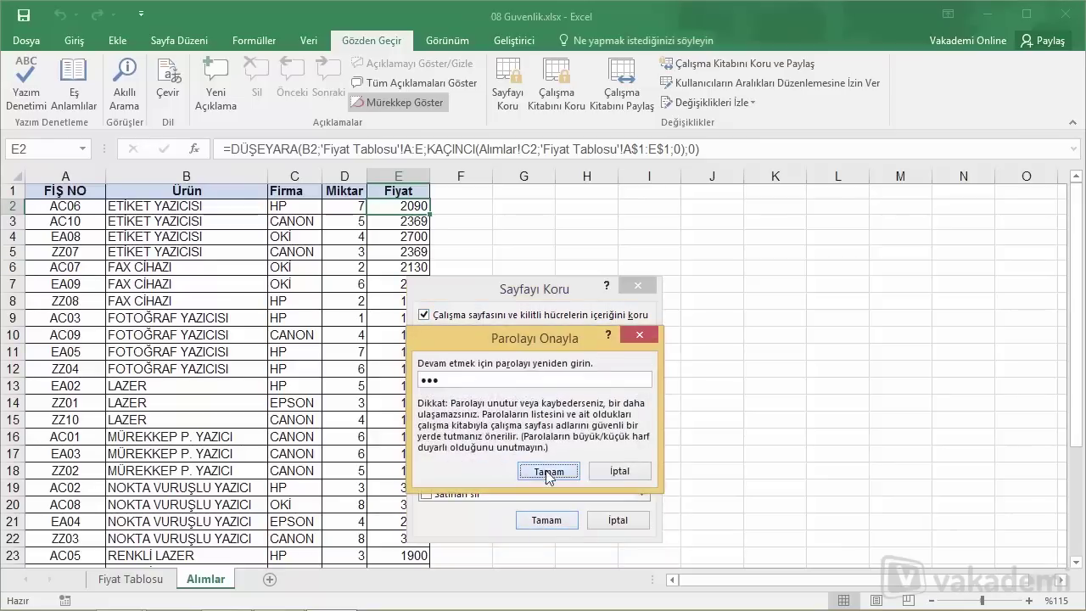
{"action": "left_click", "coordinate": [549, 473]}
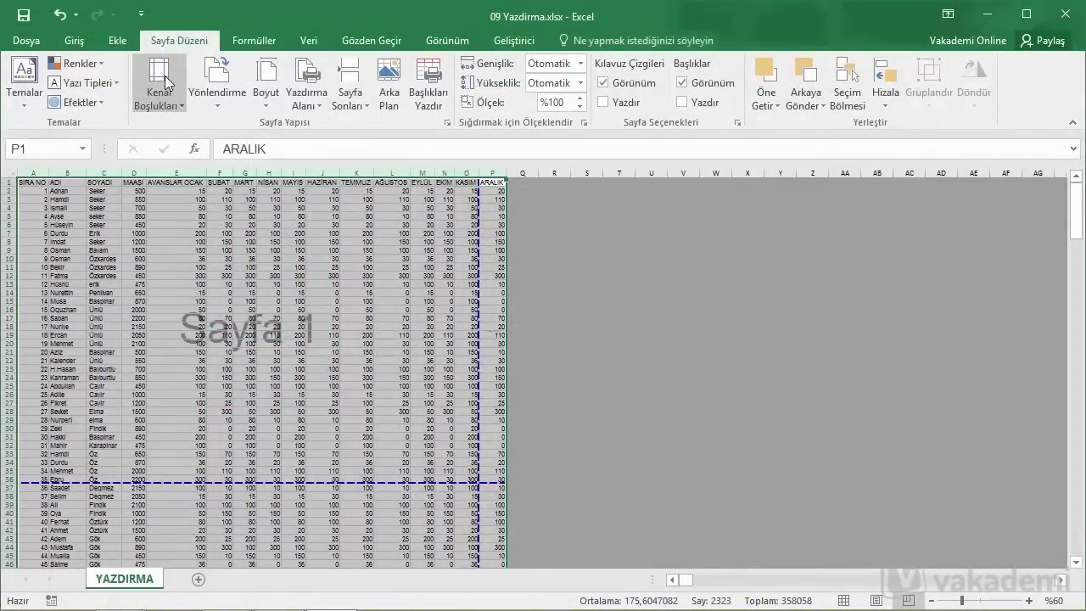
Centre the YAZDIRMA sheet horizontally and vertically on the page using custom margins
{"action": "left_click", "coordinate": [167, 82]}
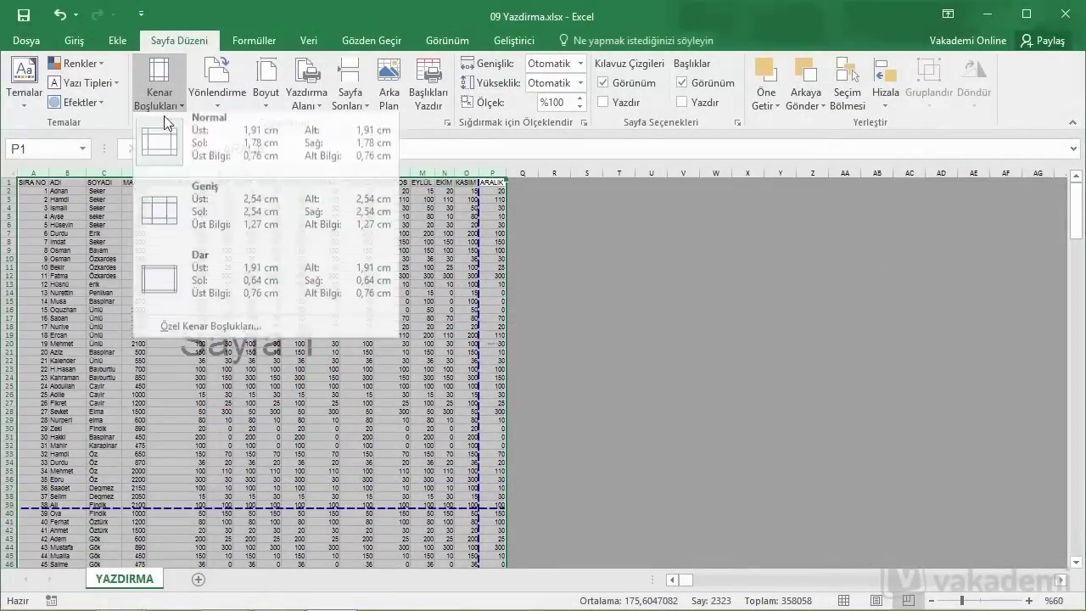
{"action": "left_click", "coordinate": [203, 322]}
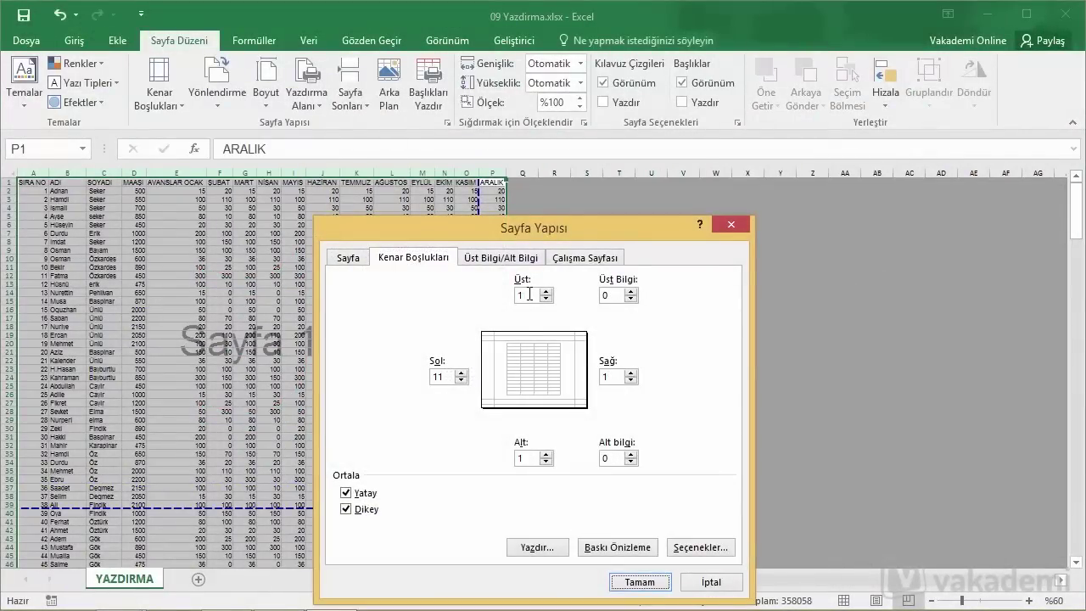
{"action": "left_click", "coordinate": [346, 509]}
{"action": "left_click", "coordinate": [627, 581]}
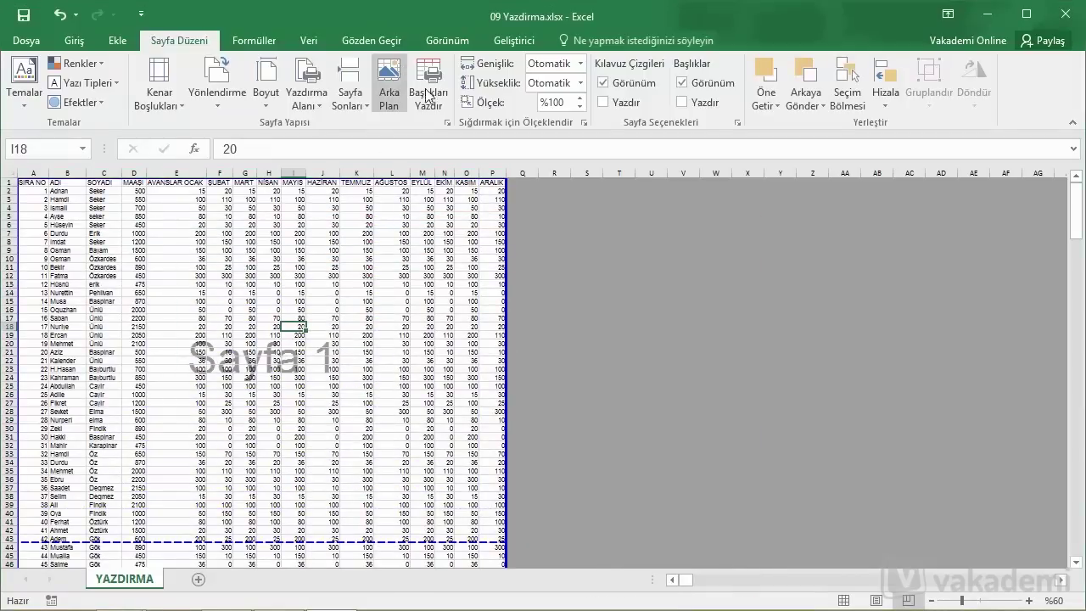
Set row 1 ($1:$1) to repeat at the top of every printed page
{"action": "left_click", "coordinate": [426, 95]}
{"action": "left_click", "coordinate": [9, 182]}
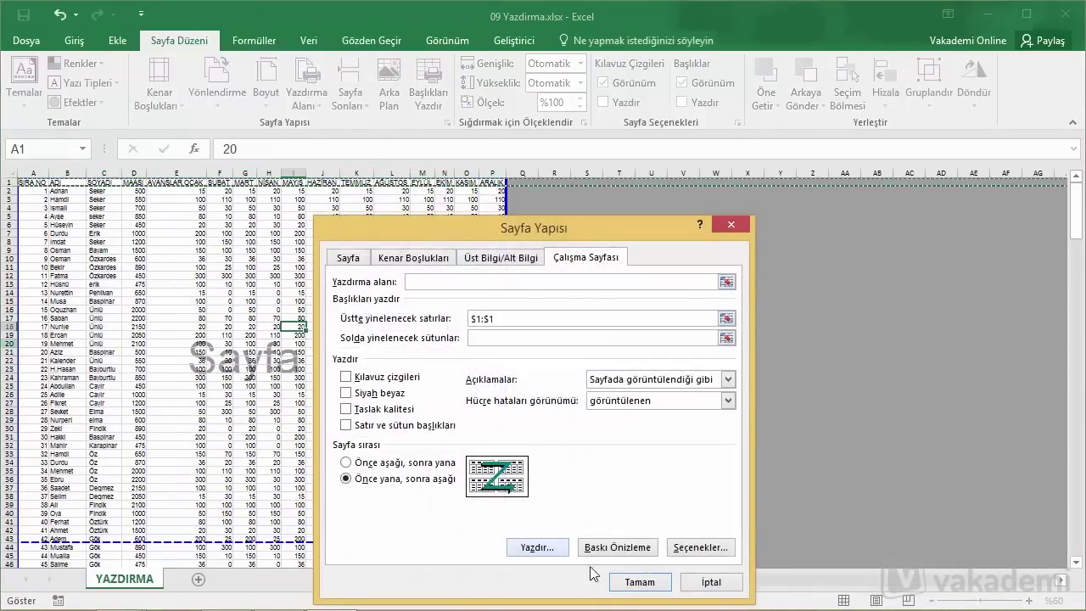
{"action": "left_click", "coordinate": [640, 582]}
Select the data range A1:P135 and set it as the print area
{"action": "key", "text": "ctrl+End"}
{"action": "key", "text": "ctrl+shift+Home"}
{"action": "left_click", "coordinate": [311, 95]}
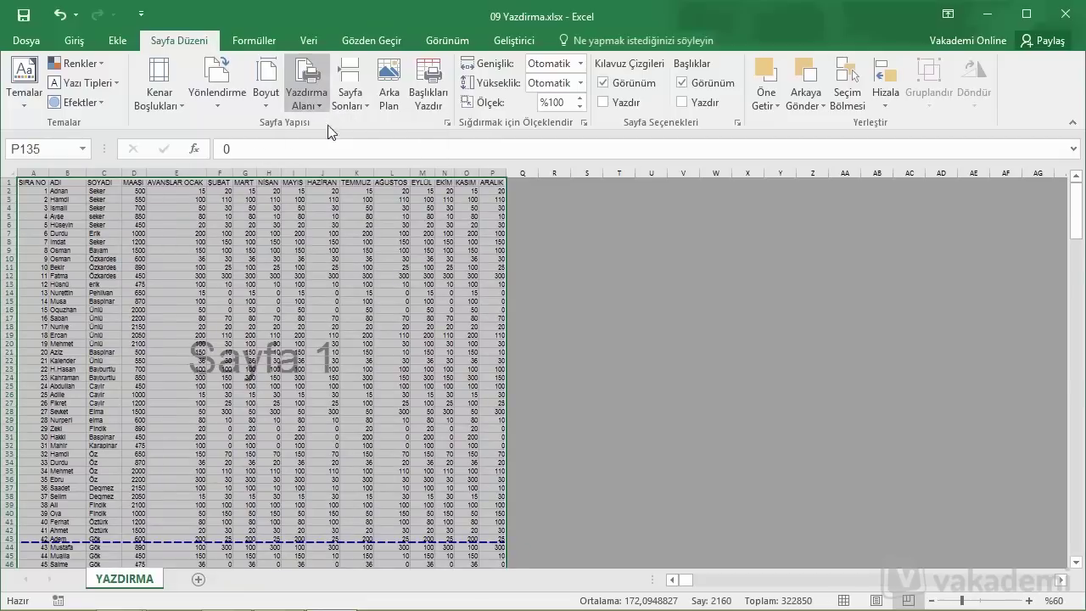
{"action": "left_click", "coordinate": [323, 127]}
Reduce the print scale to 95% and check the result in print preview
{"action": "left_click", "coordinate": [356, 259]}
{"action": "left_click", "coordinate": [579, 106]}
{"action": "left_click", "coordinate": [268, 267]}
{"action": "scroll", "coordinate": [268, 267], "scroll_direction": "up", "scroll_amount": 3}
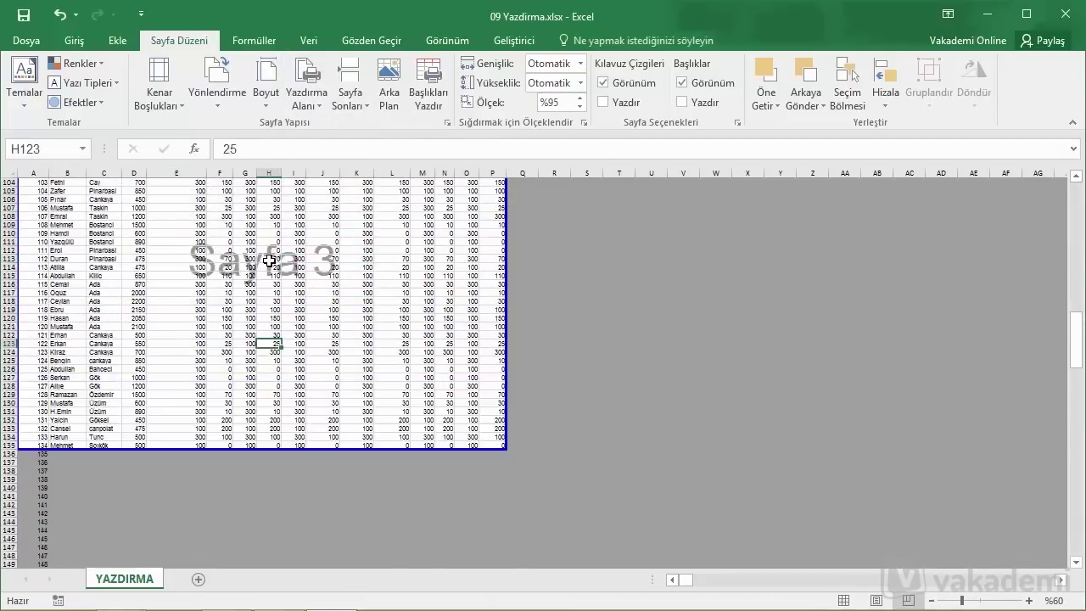
{"action": "key", "text": "ctrl+p"}
{"action": "key", "text": "Escape"}
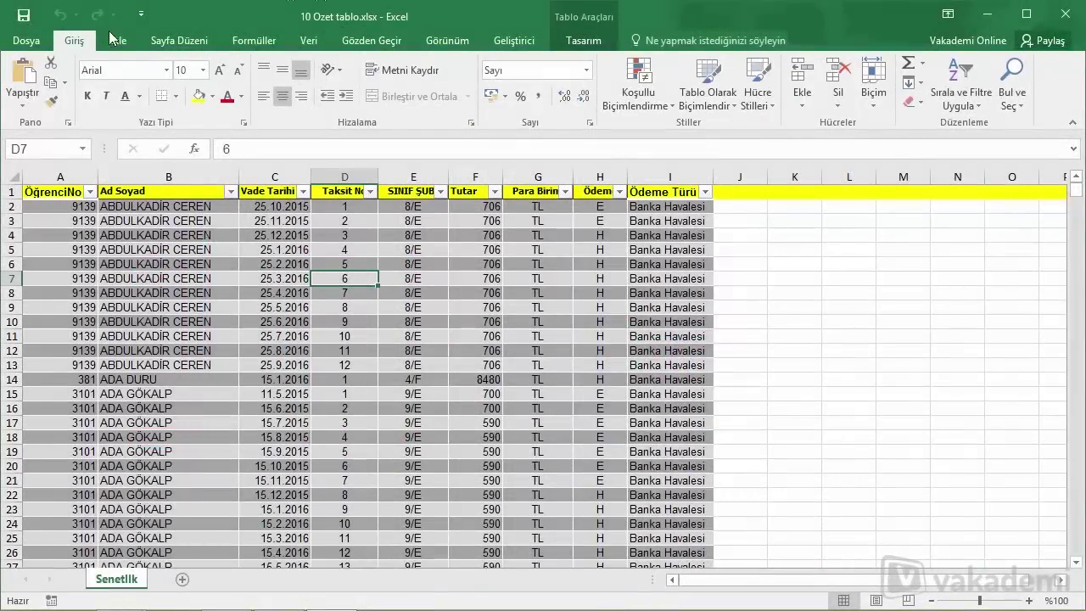
Insert a PivotTable from the data table, placed on a new sheet
{"action": "key", "text": "ctrl+Down"}
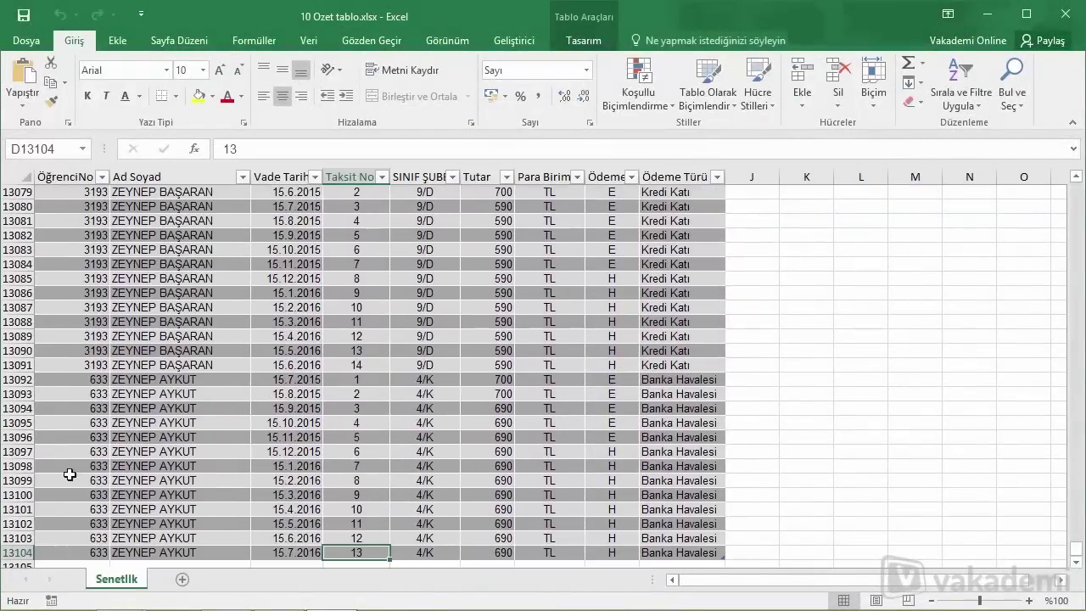
{"action": "left_click", "coordinate": [19, 551]}
{"action": "left_click", "coordinate": [119, 521]}
{"action": "key", "text": "ctrl+Home"}
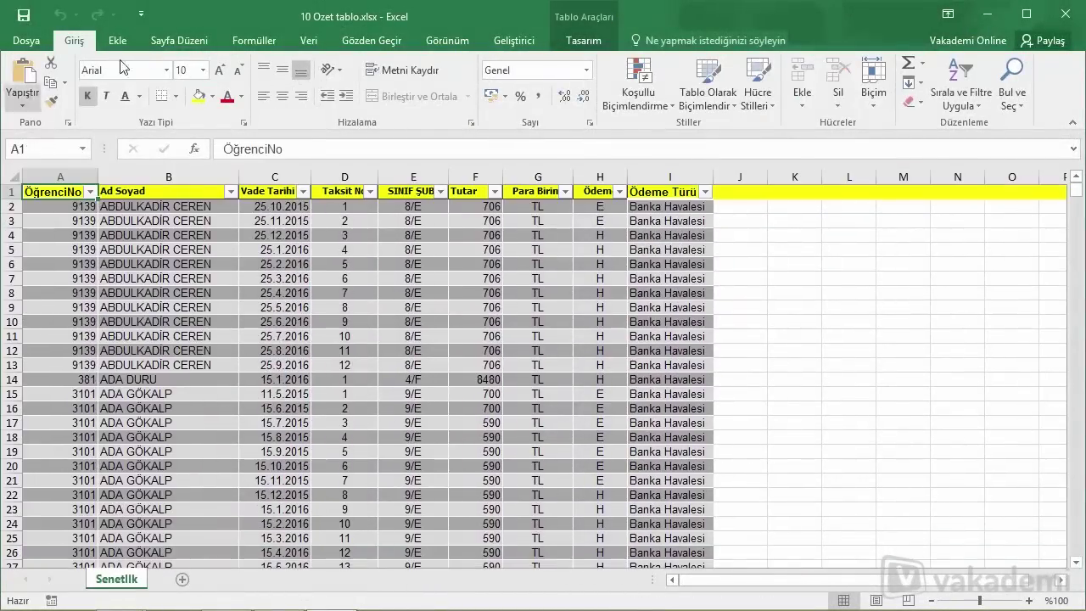
{"action": "left_click", "coordinate": [118, 40]}
{"action": "left_click", "coordinate": [28, 83]}
{"action": "left_click", "coordinate": [584, 538]}
Lay out the pivot: SINIF ŞUBE rows, sum of Tutar, Ad Soyad filter, Ödeme Türü columns
{"action": "left_click_drag", "start_coordinate": [901, 279], "coordinate": [916, 524]}
{"action": "left_click_drag", "start_coordinate": [900, 359], "coordinate": [1018, 524]}
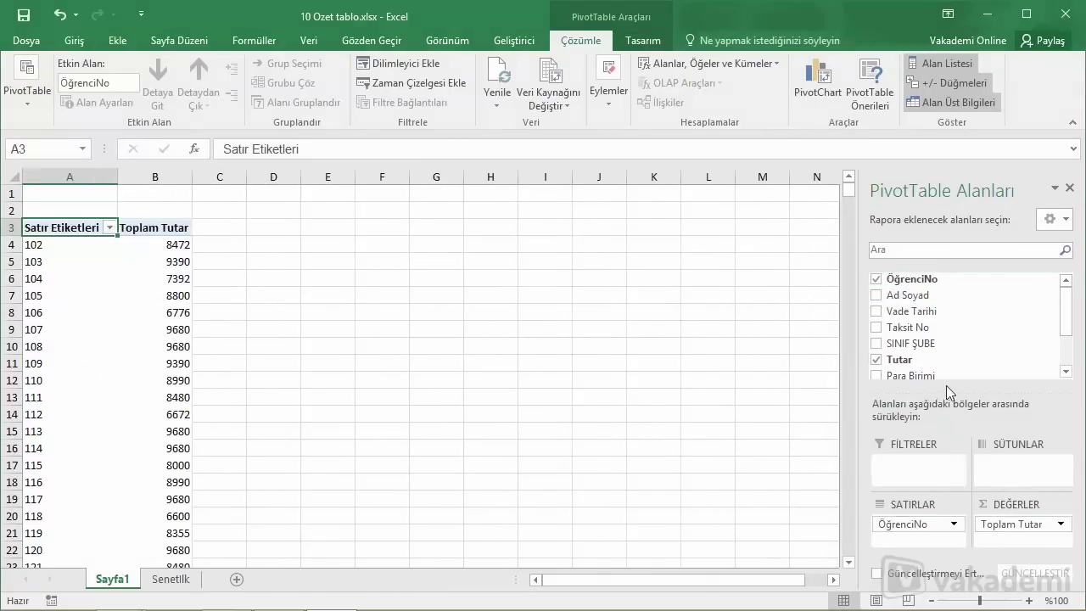
{"action": "left_click_drag", "start_coordinate": [911, 360], "coordinate": [911, 360]}
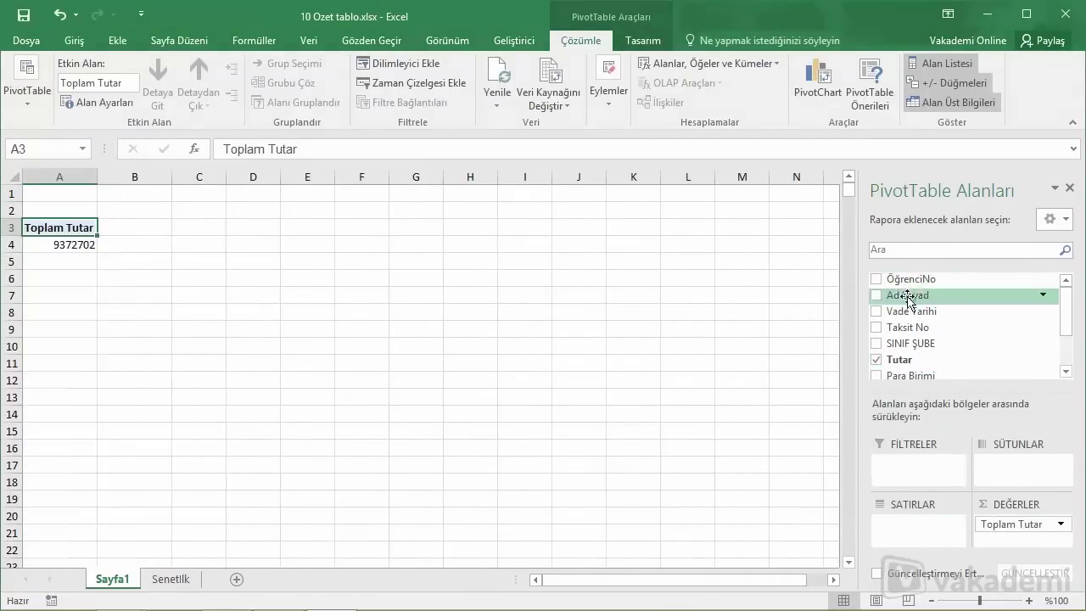
{"action": "left_click_drag", "start_coordinate": [908, 294], "coordinate": [916, 524]}
{"action": "left_click_drag", "start_coordinate": [908, 343], "coordinate": [1013, 463]}
{"action": "left_click_drag", "start_coordinate": [1014, 463], "coordinate": [921, 521]}
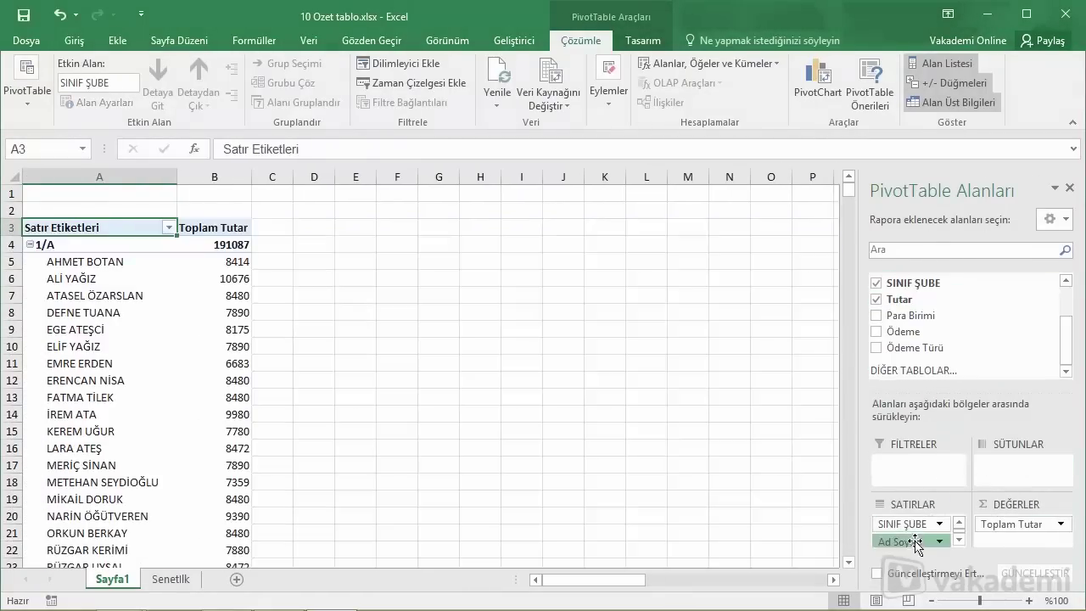
{"action": "left_click_drag", "start_coordinate": [937, 472], "coordinate": [937, 472]}
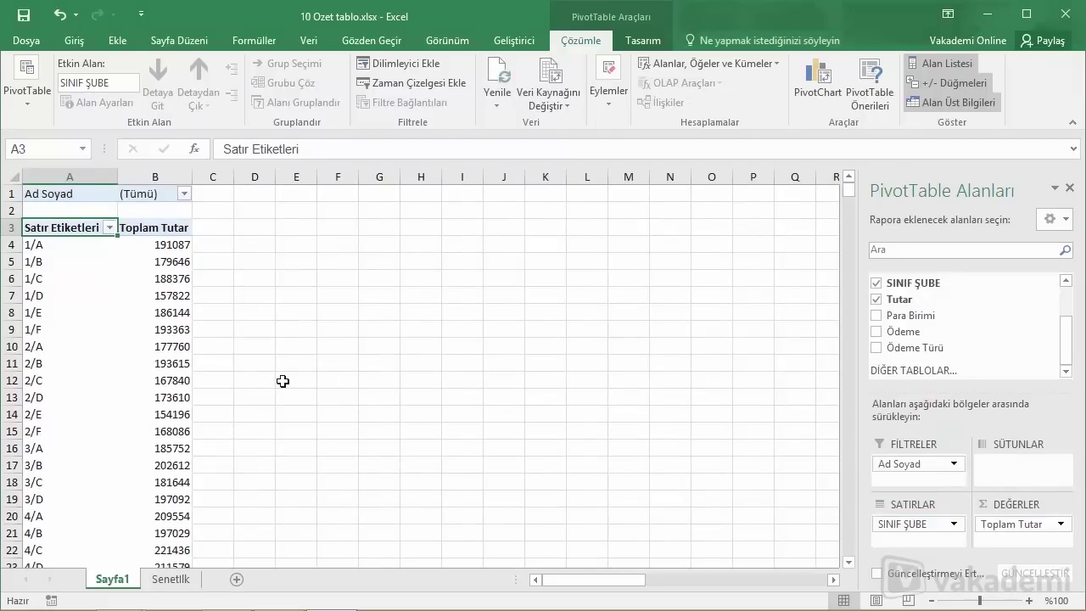
{"action": "left_click_drag", "start_coordinate": [914, 347], "coordinate": [1018, 467]}
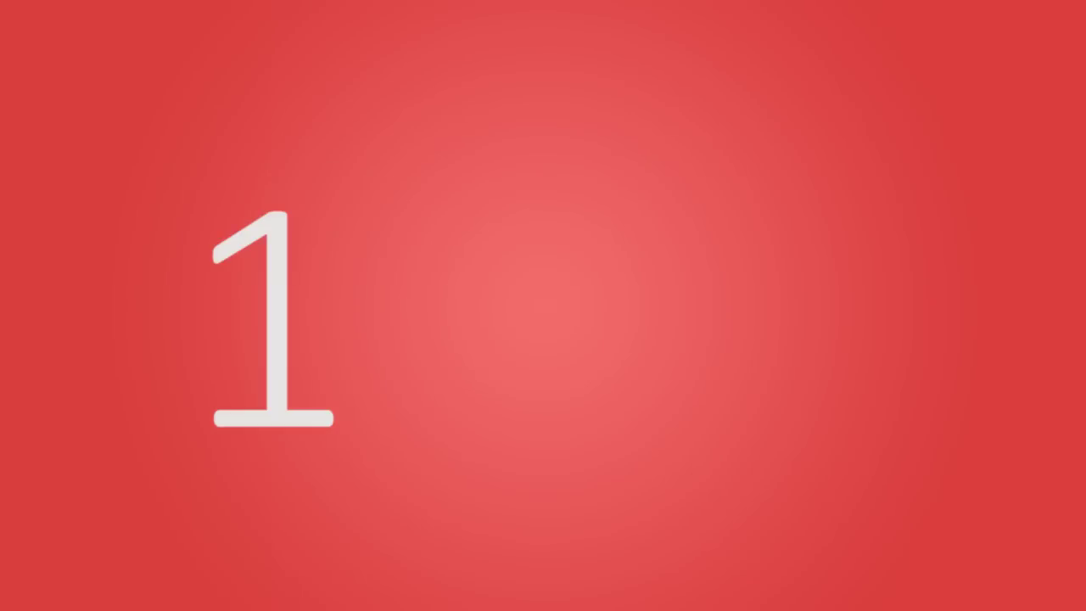